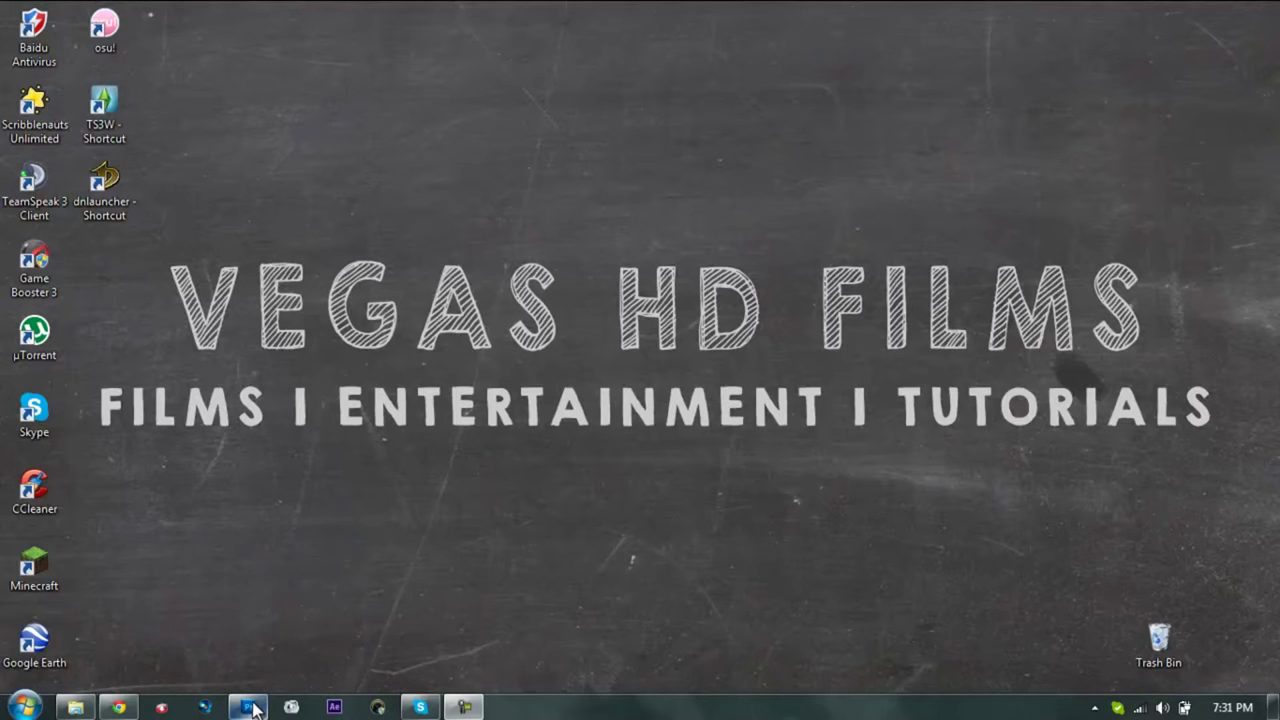
# Step: Add a new empty layer above the portrait's Background and rename it Hair
pyautogui.click(238, 650)
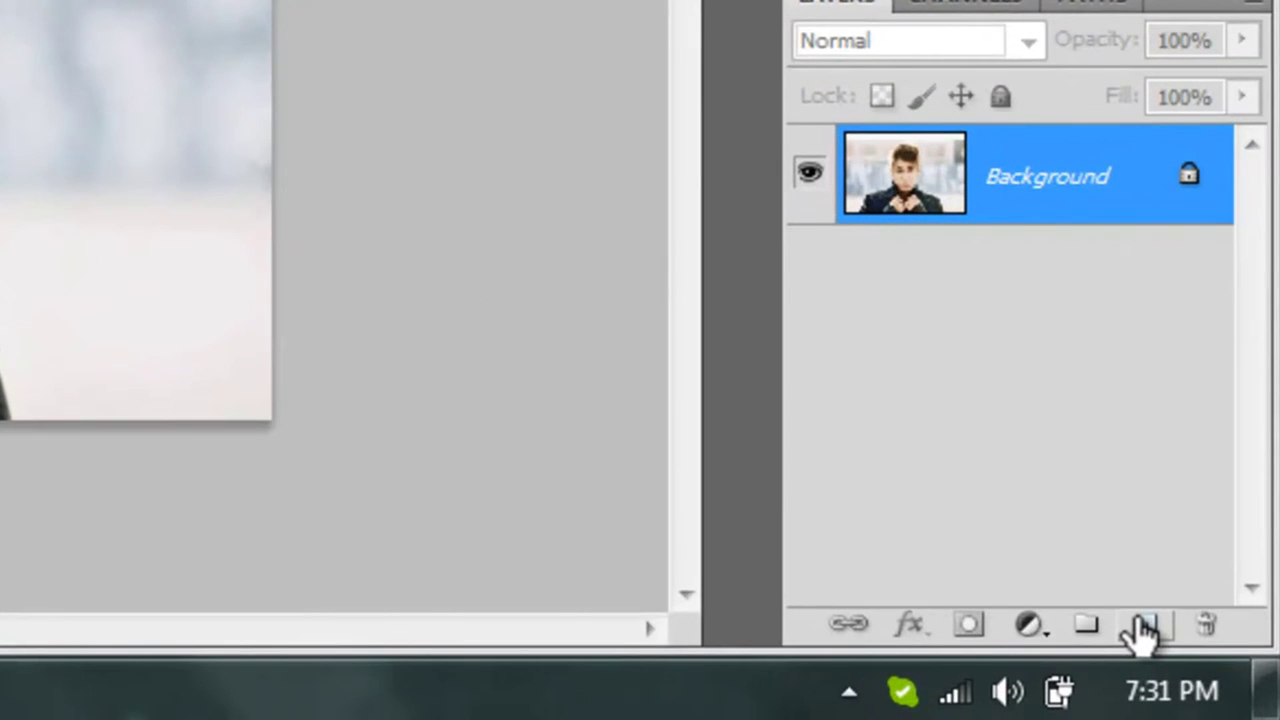
pyautogui.click(1143, 635)
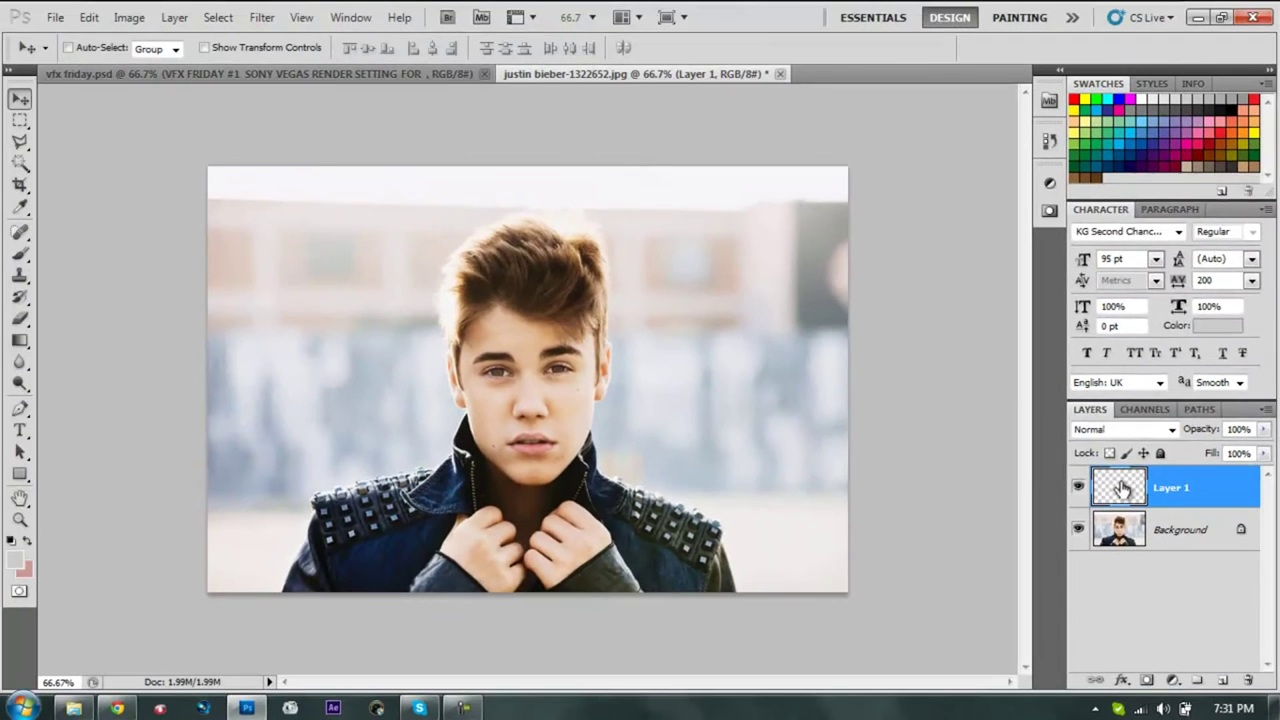
pyautogui.rightClick(1122, 488)
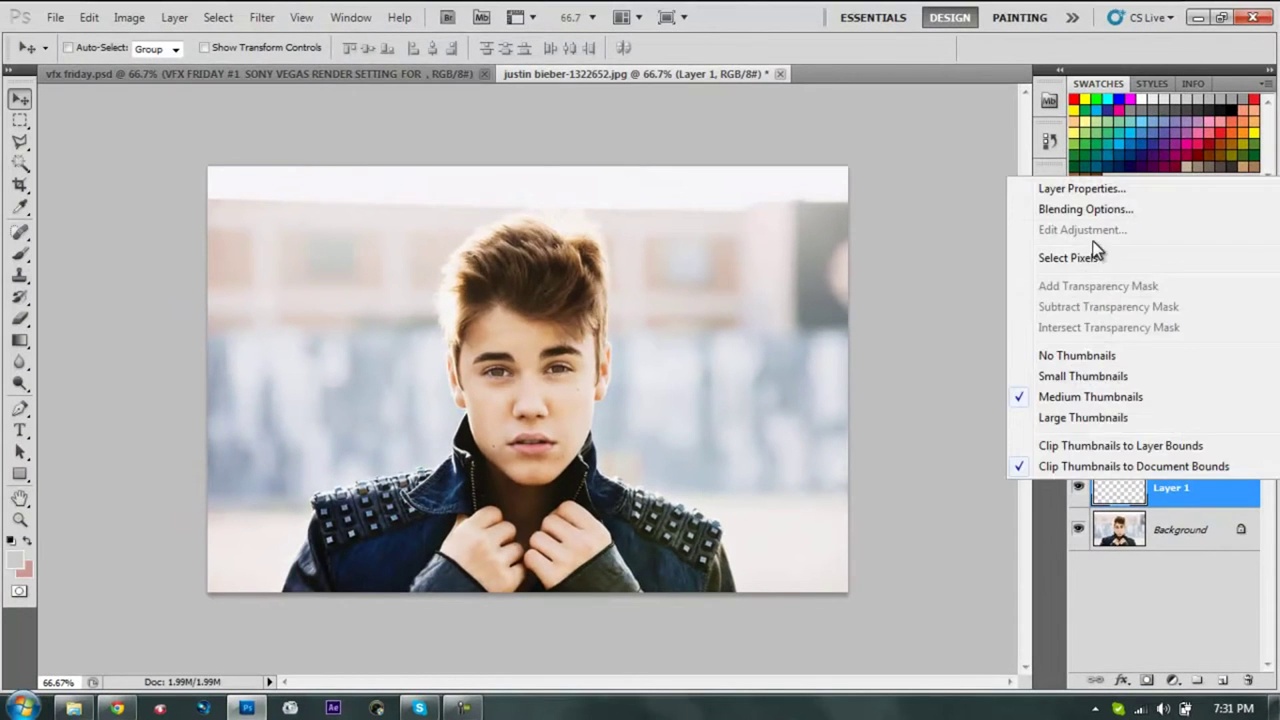
pyautogui.click(1103, 190)
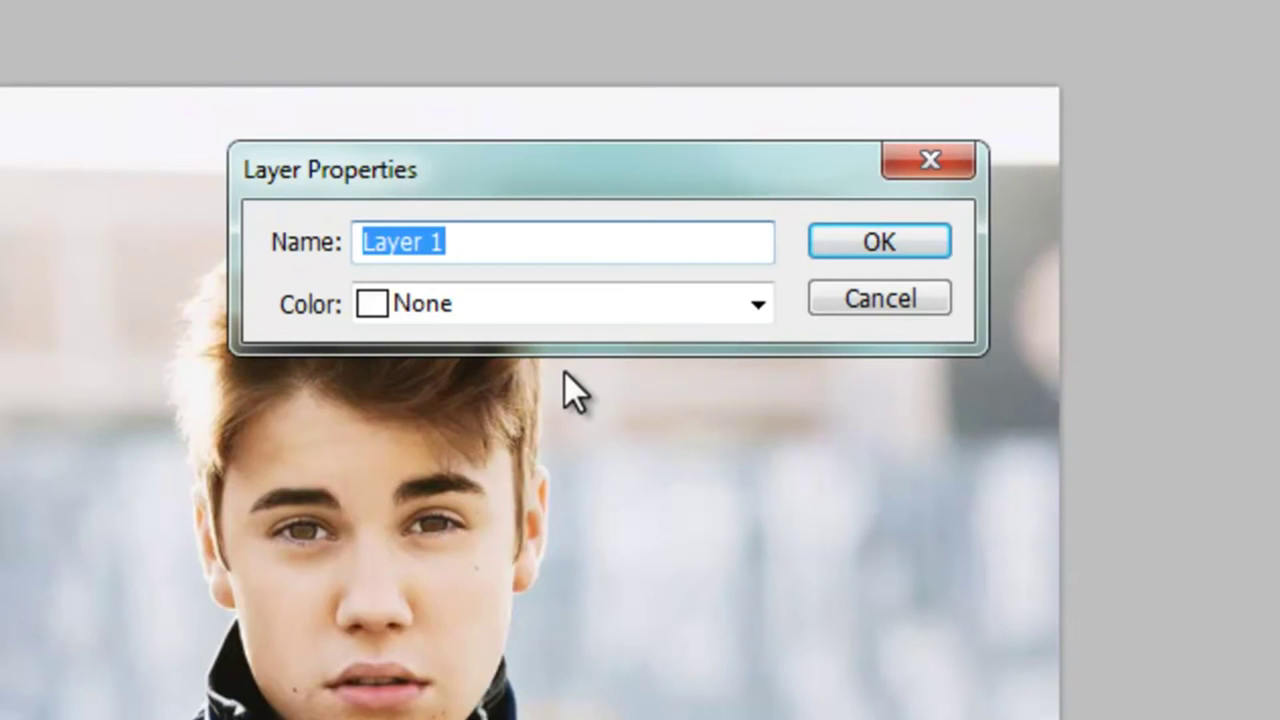
pyautogui.write('Hair')
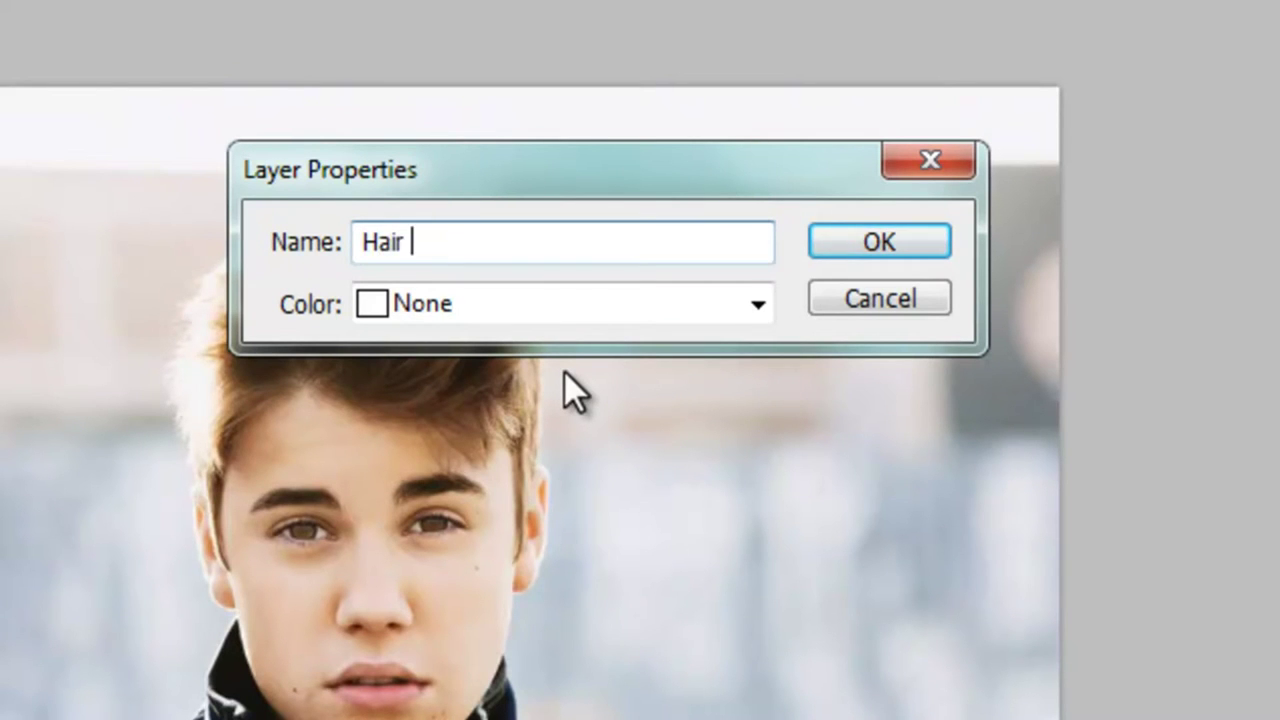
pyautogui.press('Return')
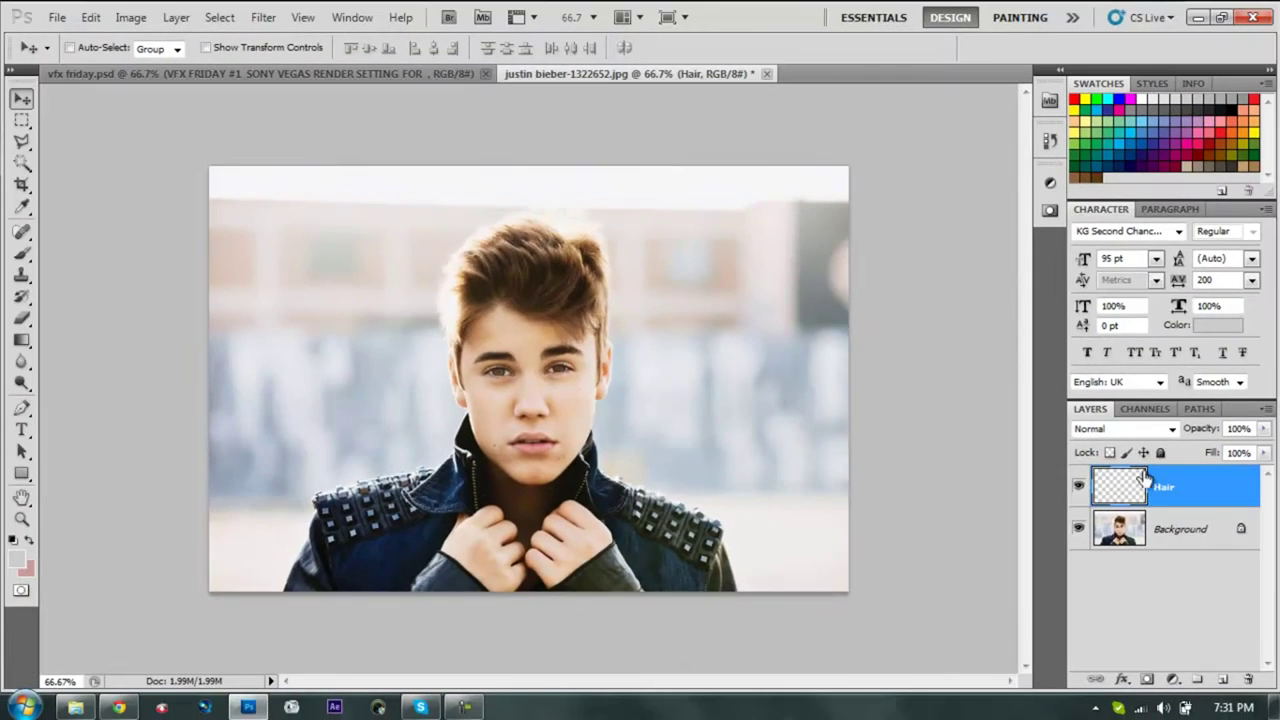
# Step: Set the Hair layer's blend mode to Overlay in the Layers panel
pyautogui.click(1172, 430)
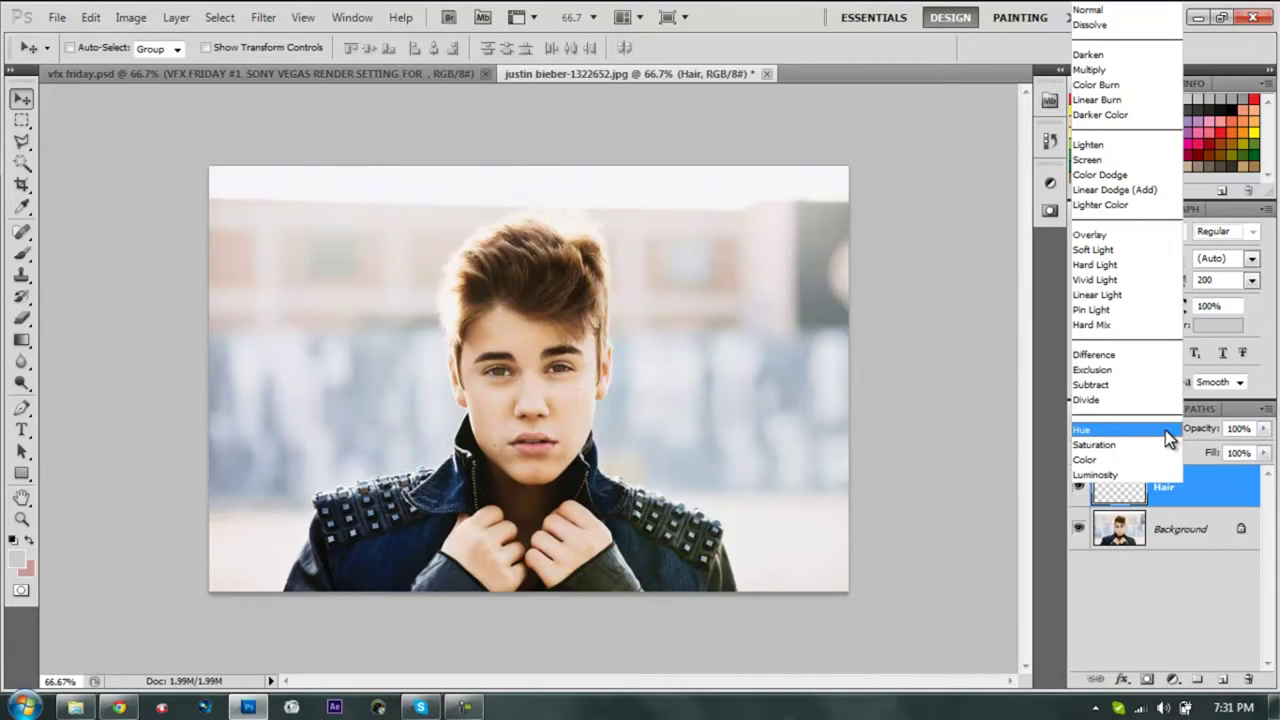
pyautogui.click(913, 468)
pyautogui.click(1120, 429)
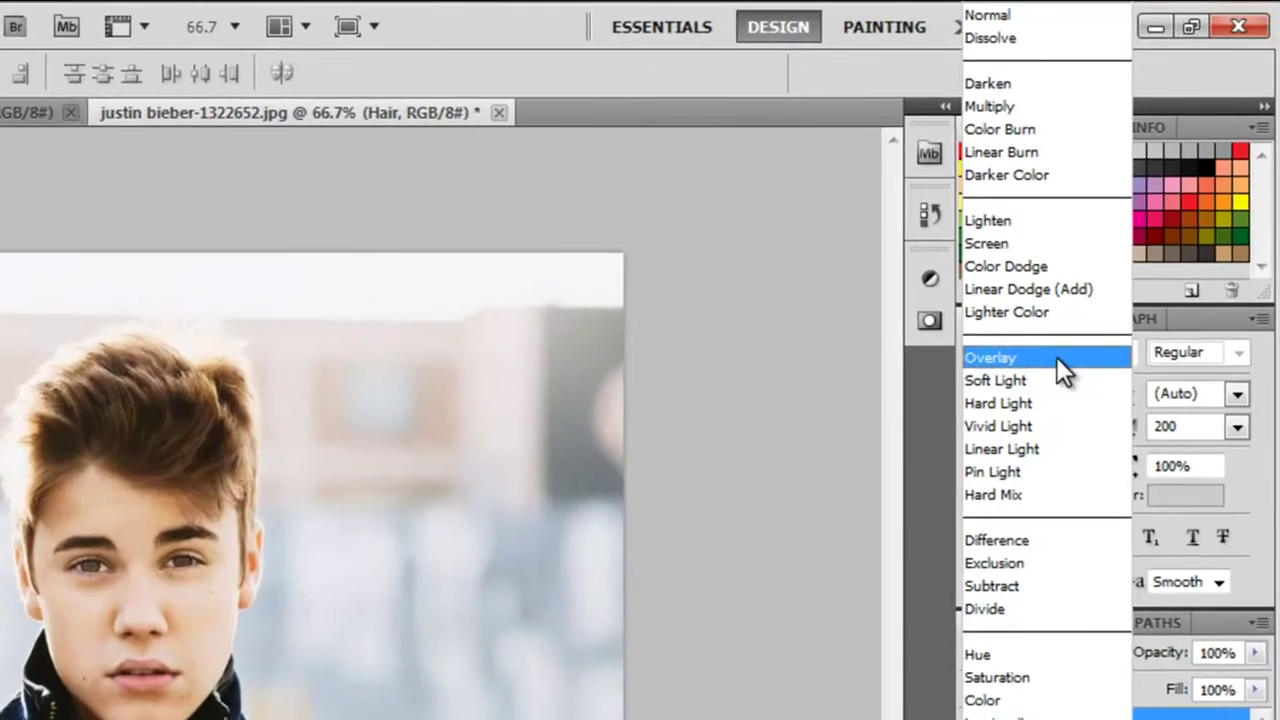
pyautogui.click(1056, 356)
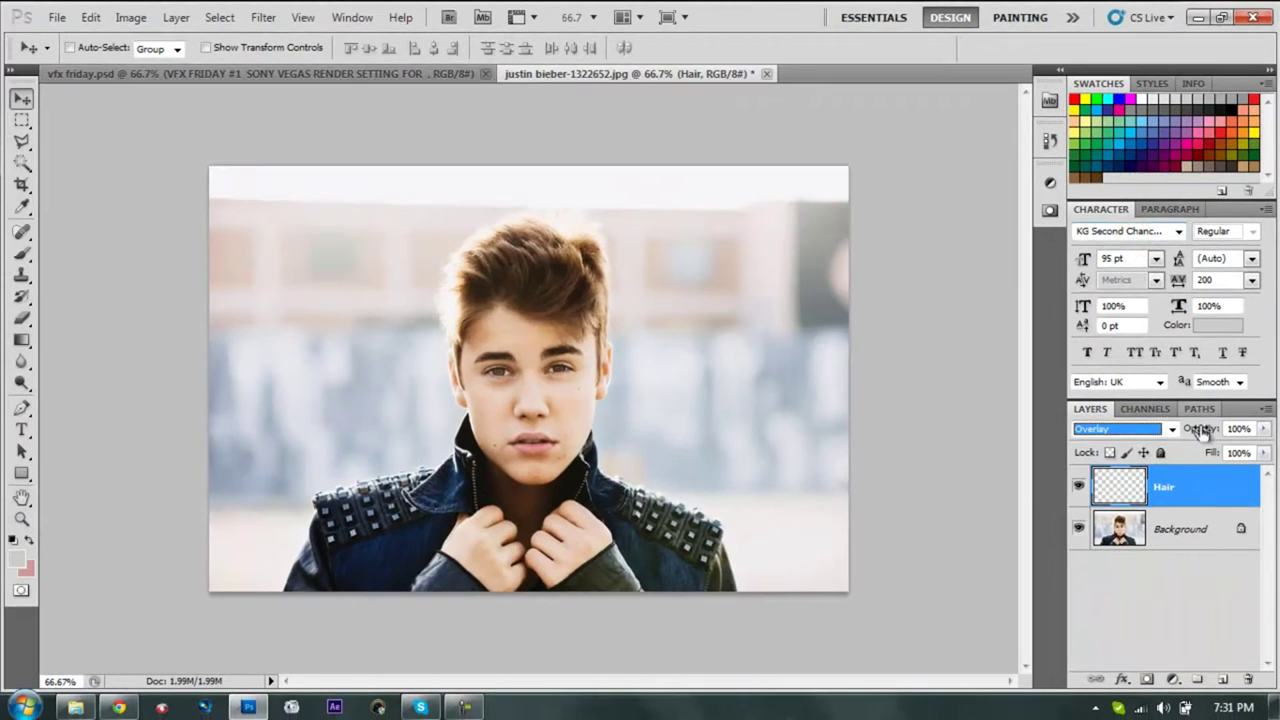
pyautogui.click(1175, 435)
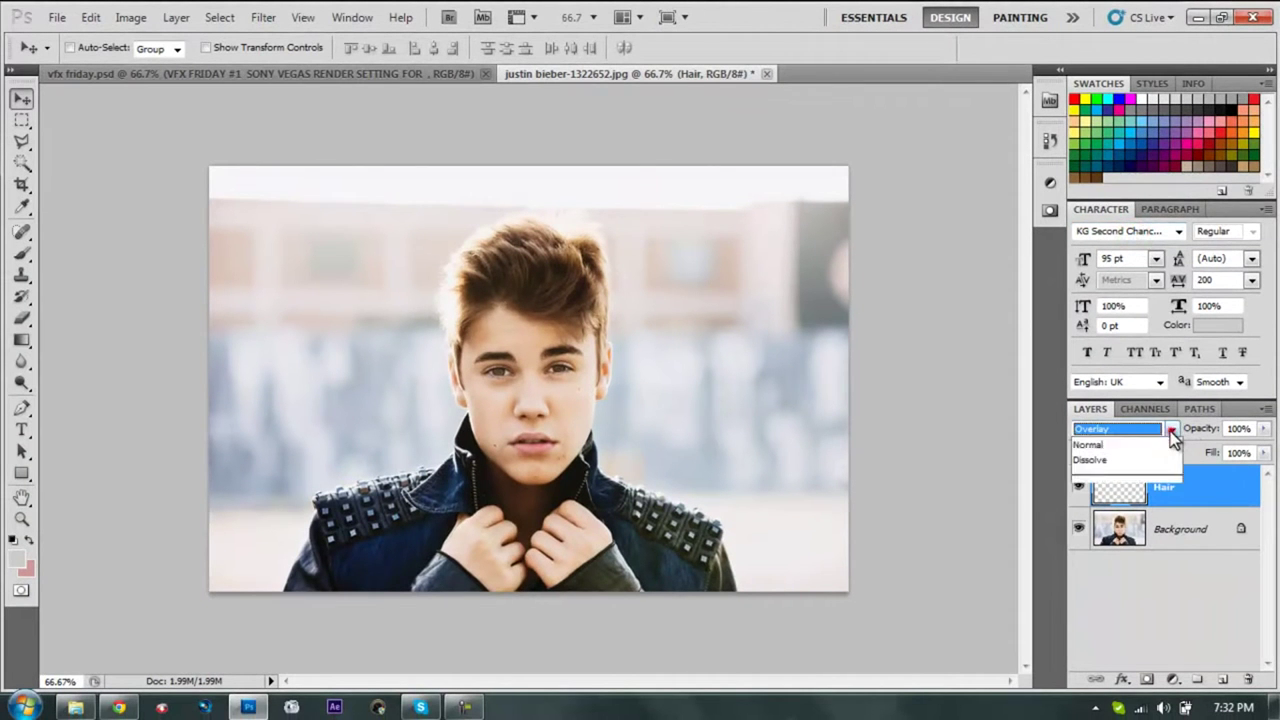
pyautogui.click(878, 430)
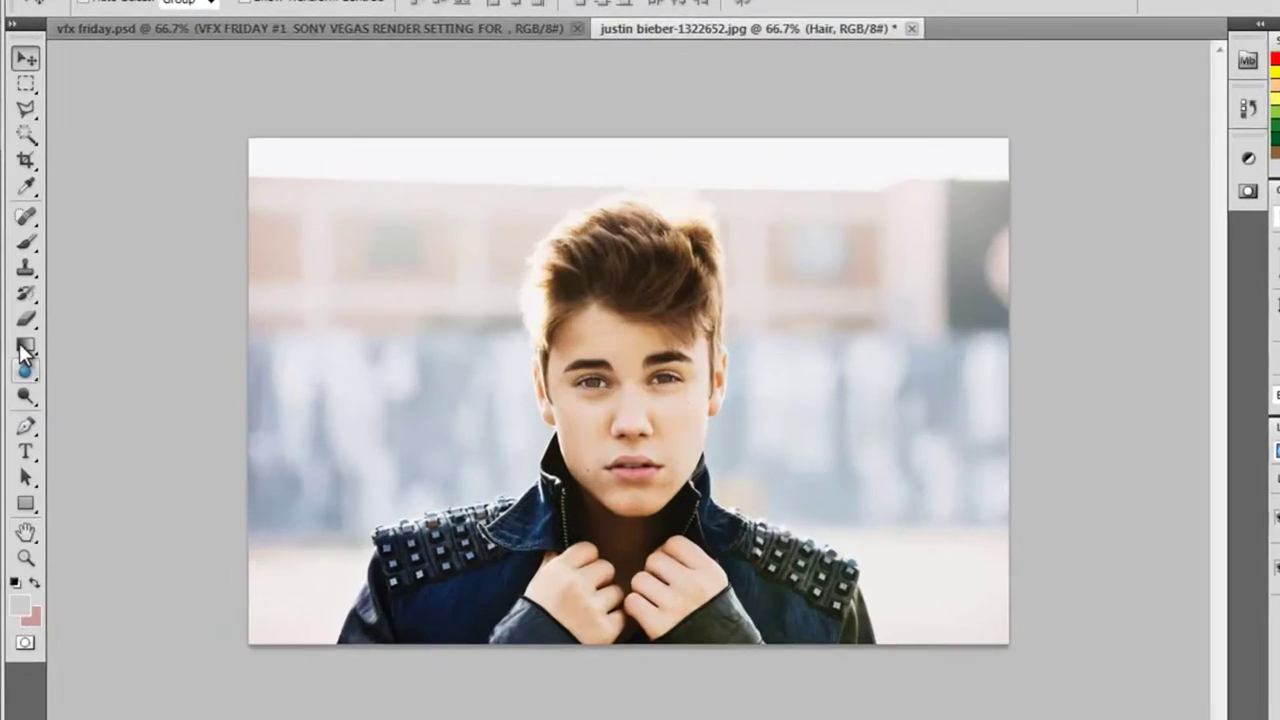
# Step: Select the Brush Tool, shrink it to 150 px, and set 50% opacity in Normal mode
pyautogui.rightClick(22, 252)
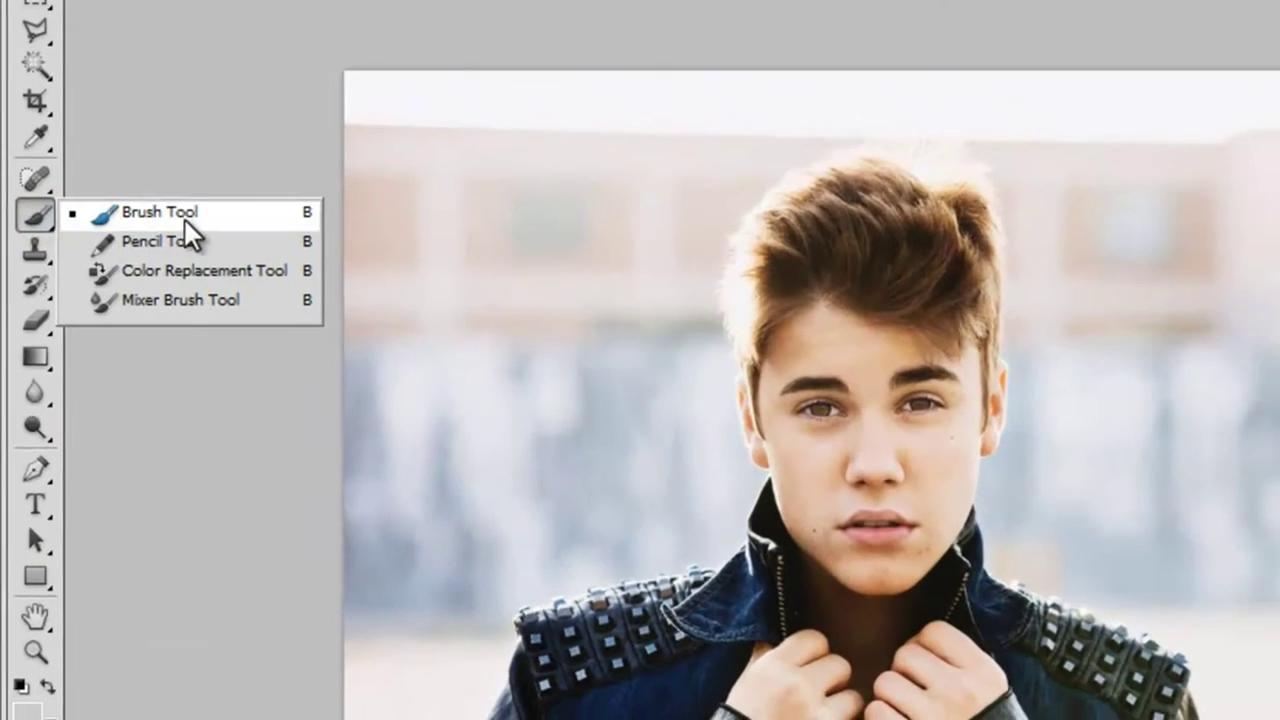
pyautogui.click(185, 220)
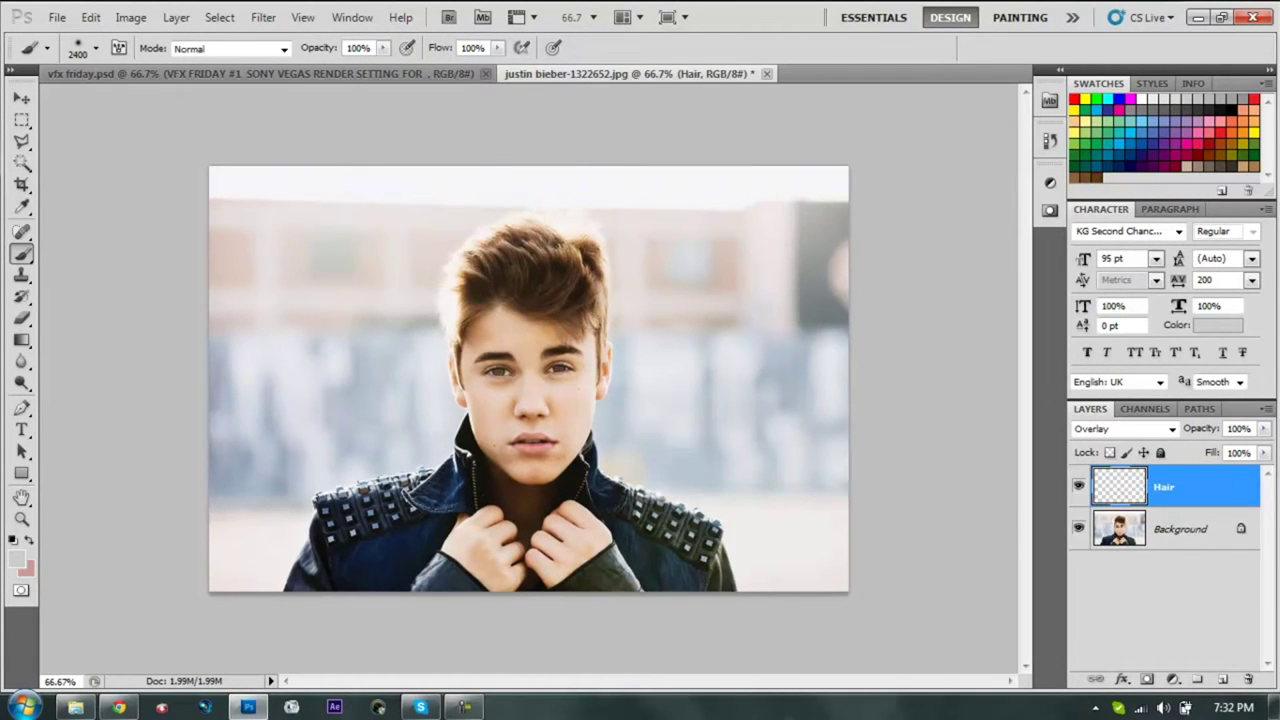
pyautogui.press('[')
pyautogui.press('[')
pyautogui.press('[')
pyautogui.press('[')
pyautogui.press('[')
pyautogui.press('[')
pyautogui.press('[')
pyautogui.press('[')
pyautogui.press('[')
pyautogui.press('[')
pyautogui.press('[')
pyautogui.press('[')
pyautogui.press('[')
pyautogui.press('[')
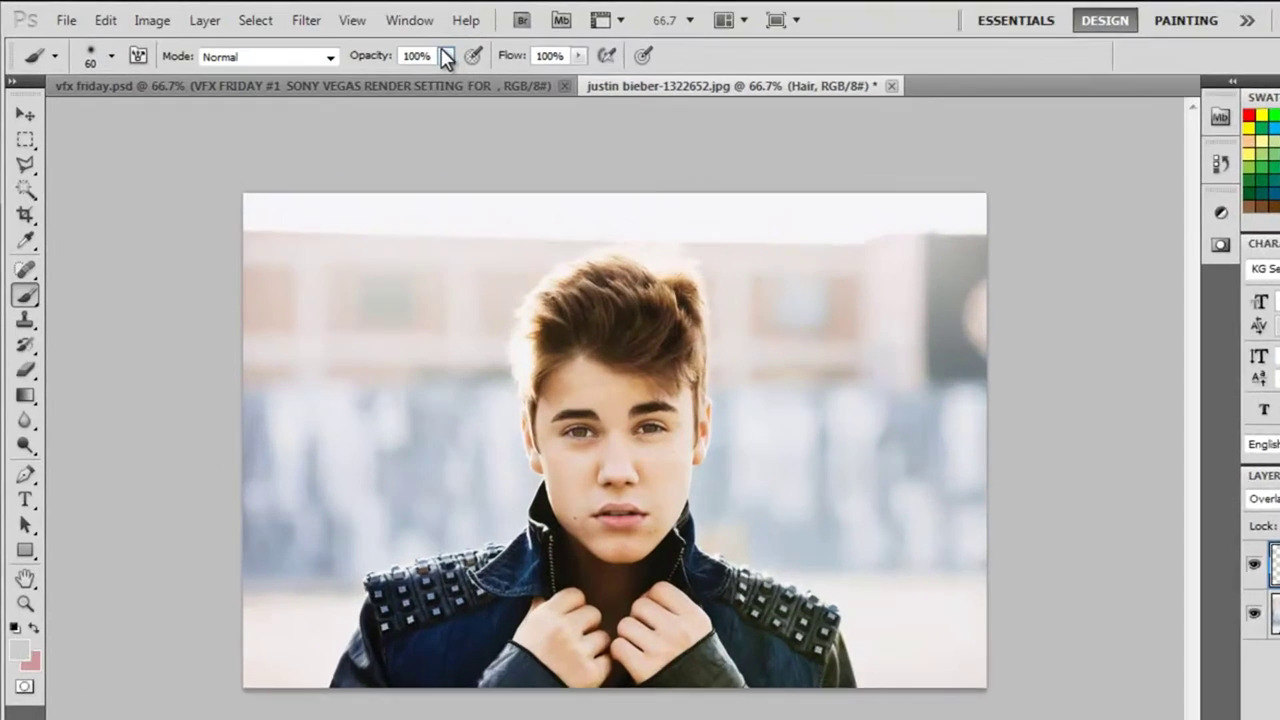
pyautogui.click(382, 47)
pyautogui.moveTo(513, 98); pyautogui.dragTo(508, 105)
pyautogui.click(486, 160)
pyautogui.click(363, 70)
pyautogui.click(368, 75)
# Step: Choose a soft round brush preset at 60 px with 0% hardness
pyautogui.click(145, 72)
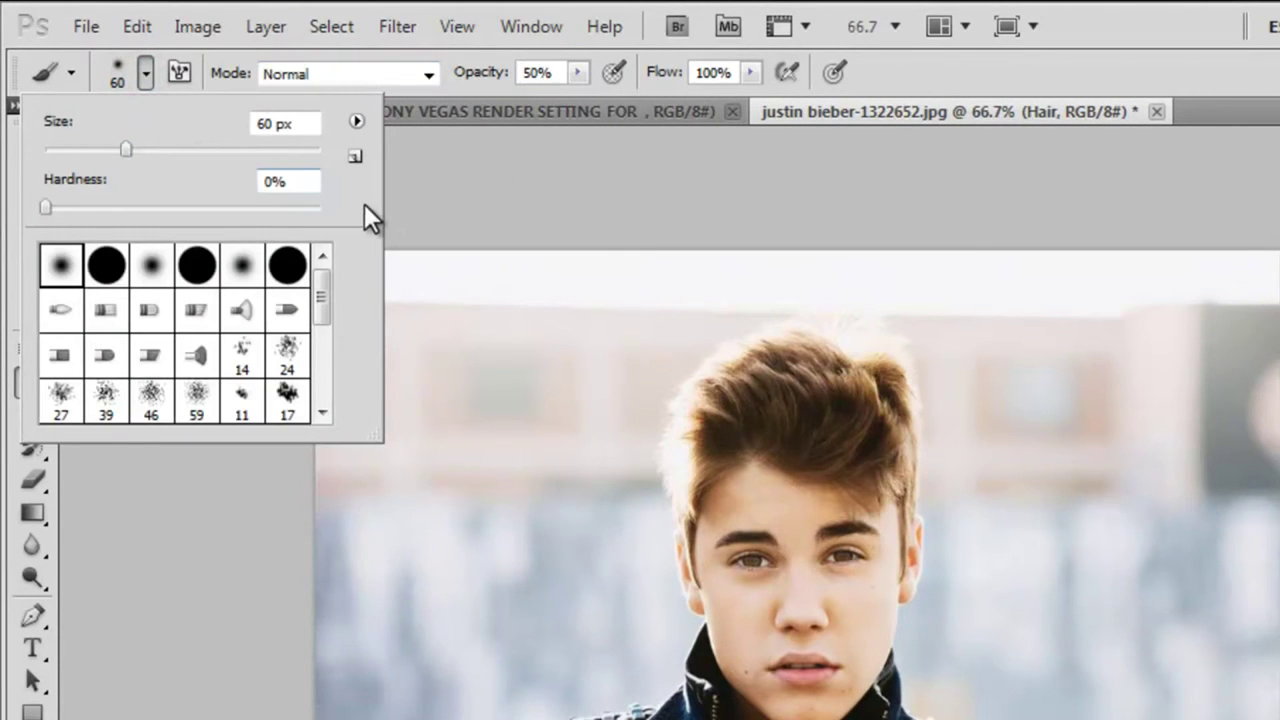
pyautogui.click(151, 265)
pyautogui.click(242, 265)
pyautogui.click(151, 265)
pyautogui.click(151, 265)
pyautogui.click(61, 265)
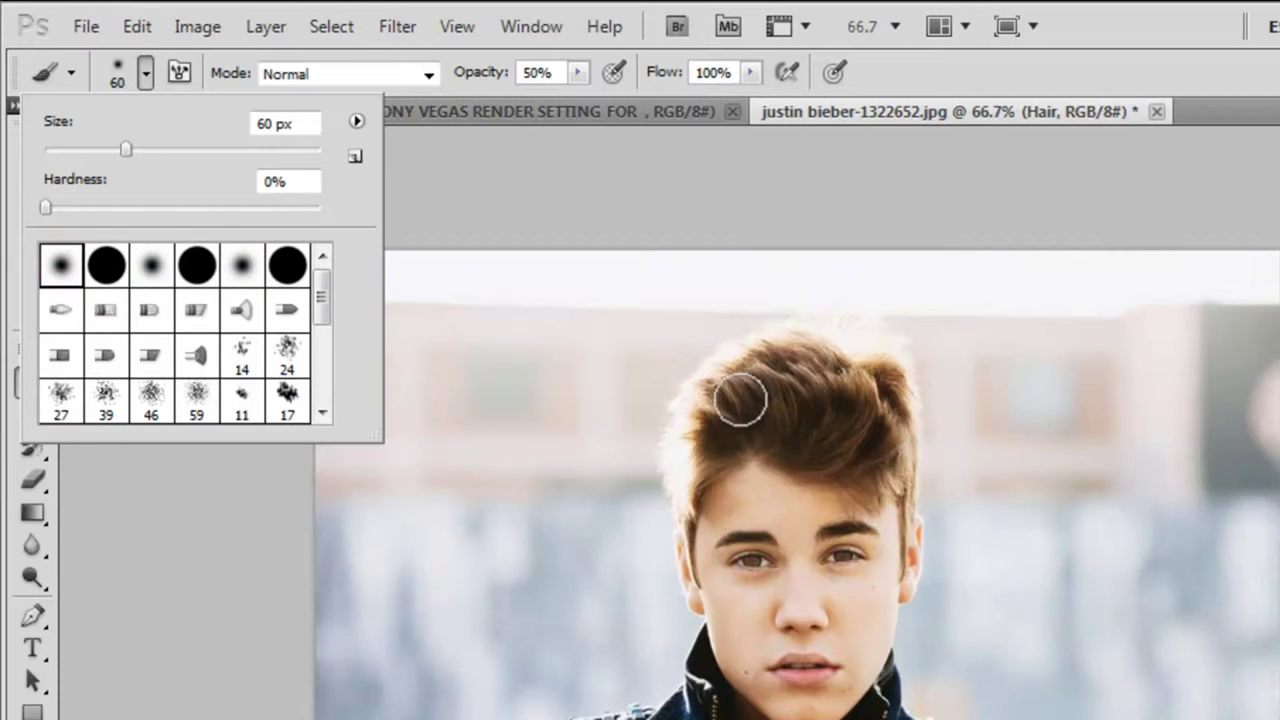
pyautogui.click(208, 492)
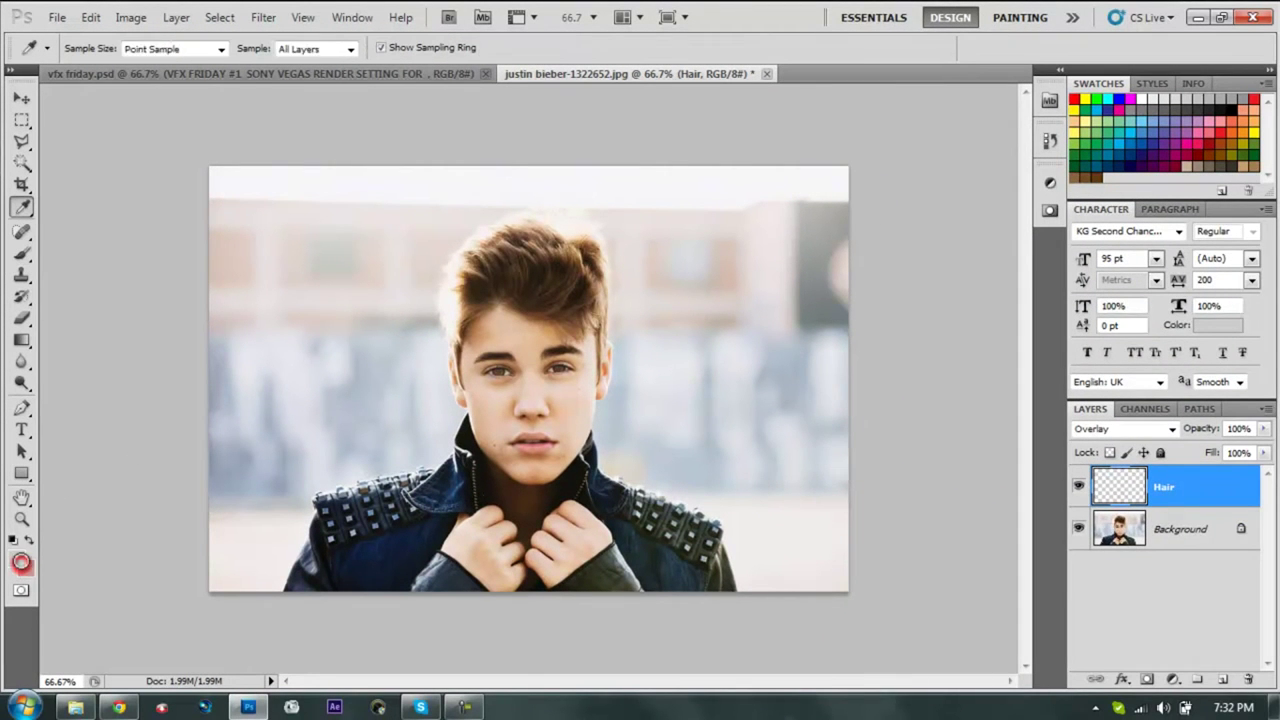
# Step: Set the foreground colour to fully saturated magenta #cc00cc in the Color Picker
pyautogui.click(22, 565)
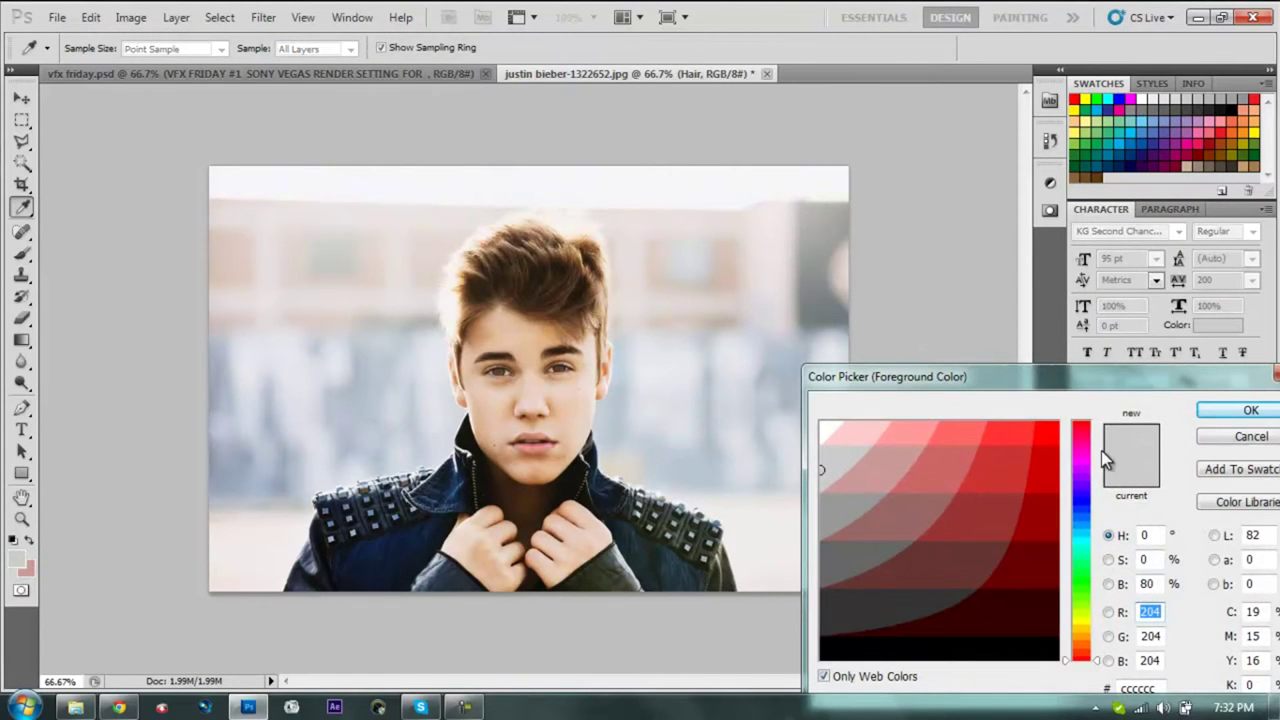
pyautogui.moveTo(1081, 472); pyautogui.dragTo(1080, 462)
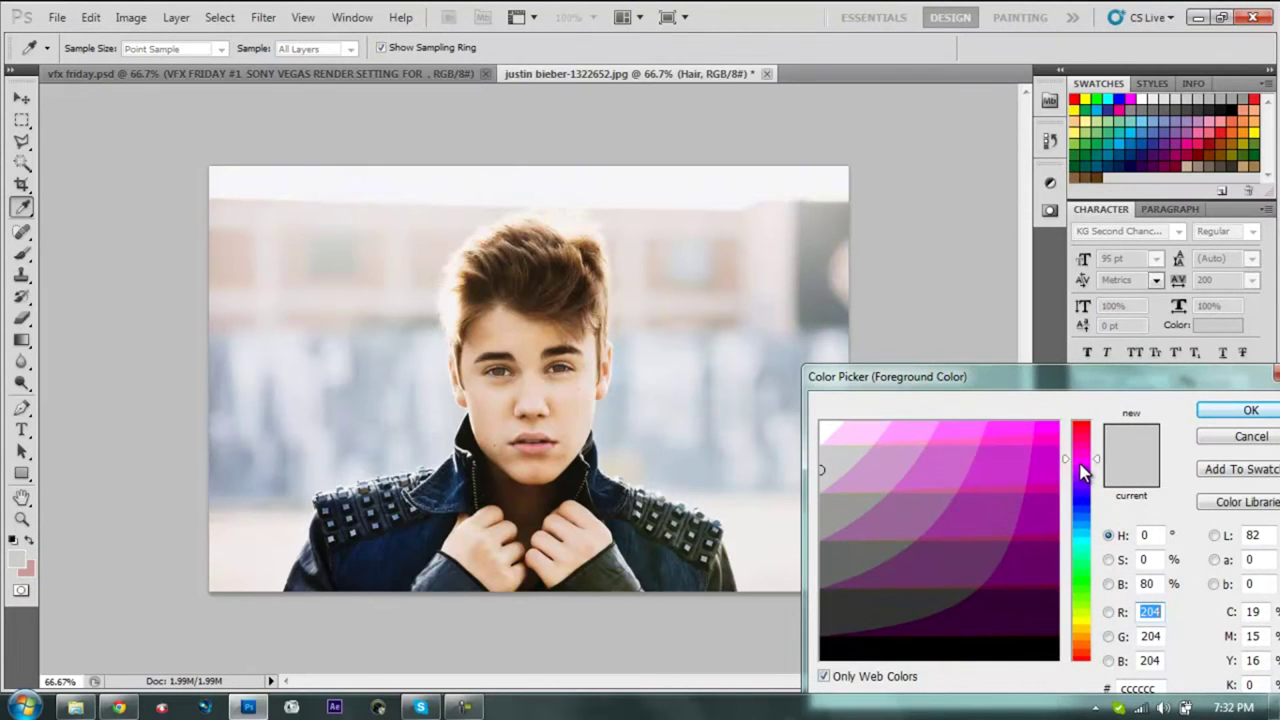
pyautogui.moveTo(1098, 379); pyautogui.dragTo(822, 306)
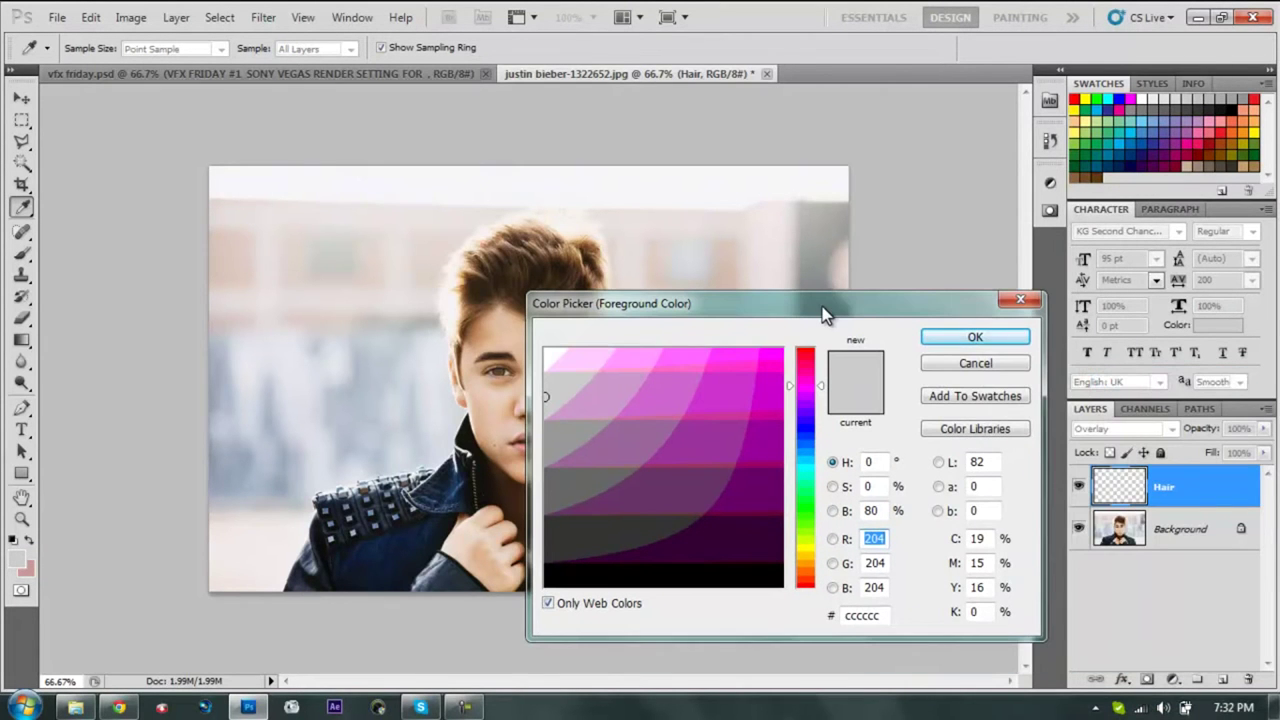
pyautogui.click(726, 389)
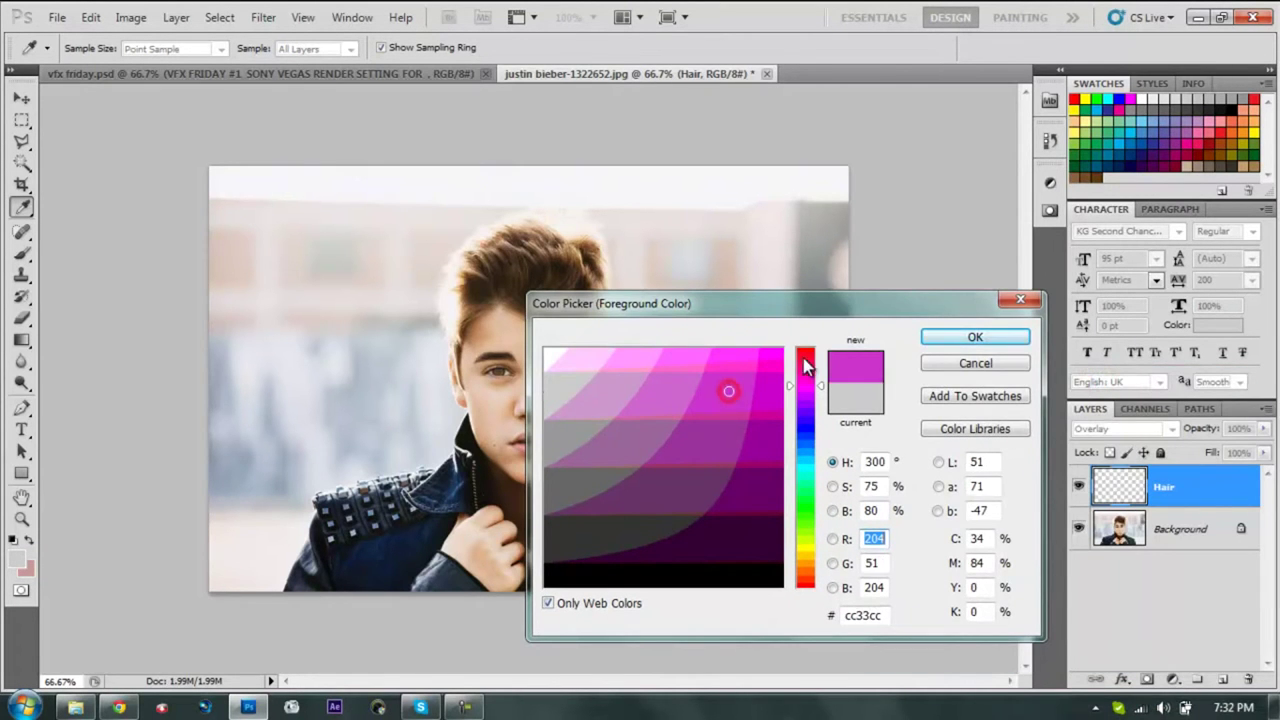
pyautogui.moveTo(766, 363); pyautogui.dragTo(770, 398)
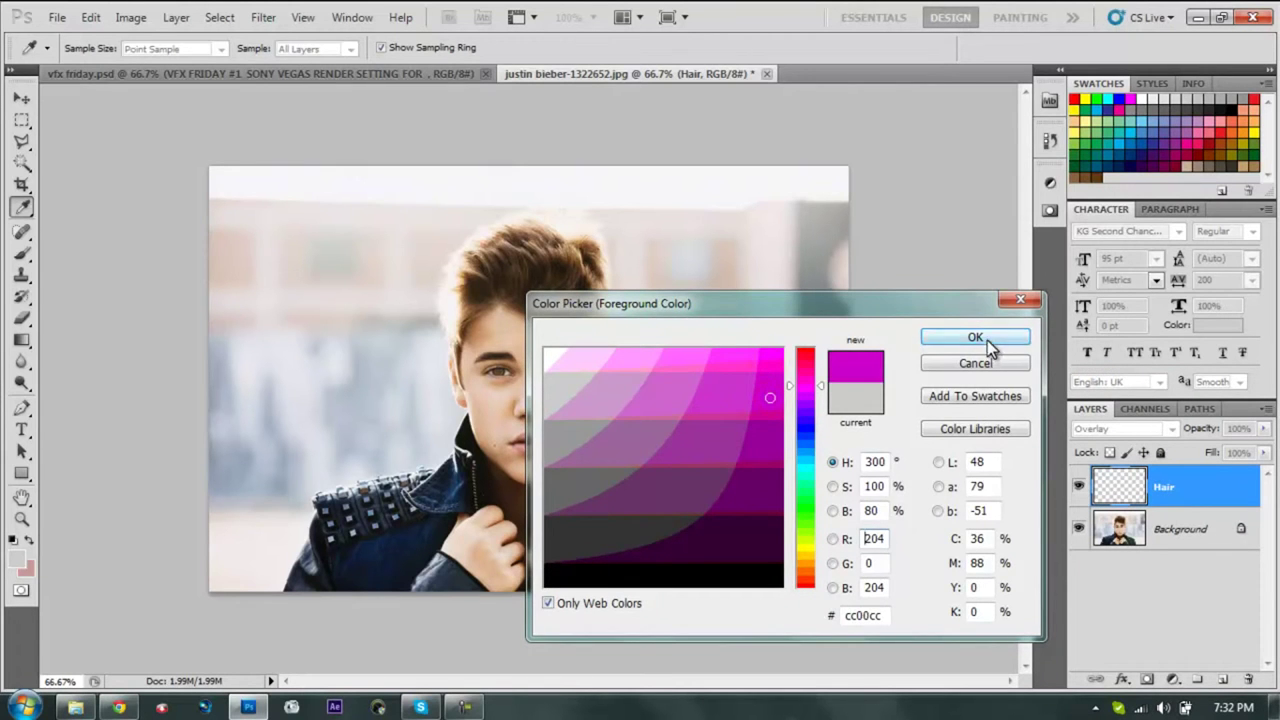
pyautogui.click(975, 337)
pyautogui.press('b')
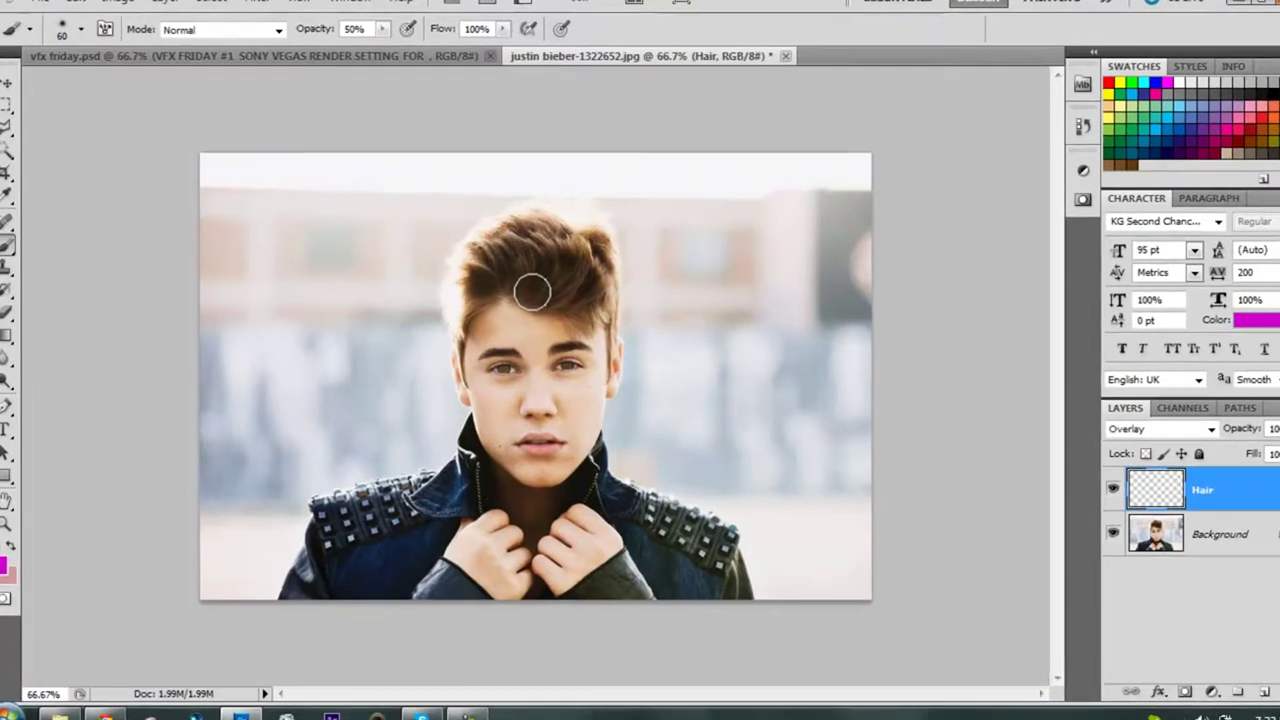
# Step: Paint magenta over the top, sides and temple edges of the hair, using a smaller brush for the edges
pyautogui.moveTo(526, 296); pyautogui.dragTo(506, 247)
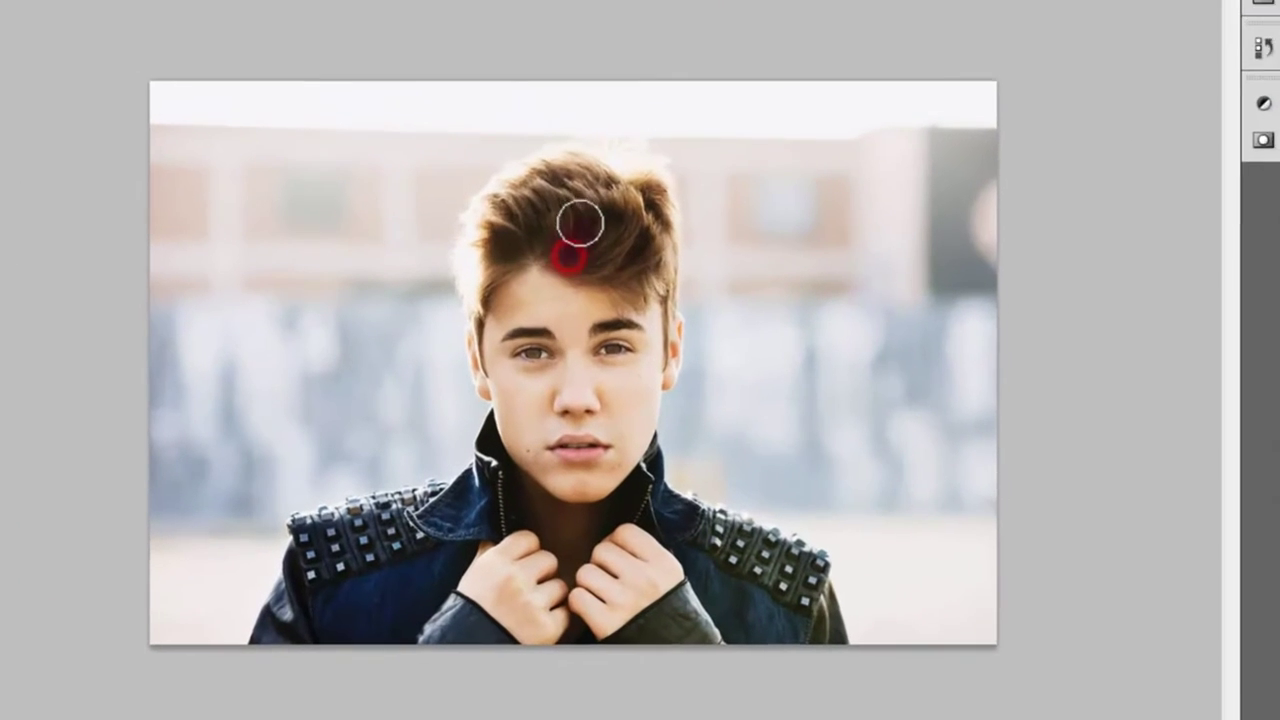
pyautogui.moveTo(546, 181); pyautogui.dragTo(525, 195)
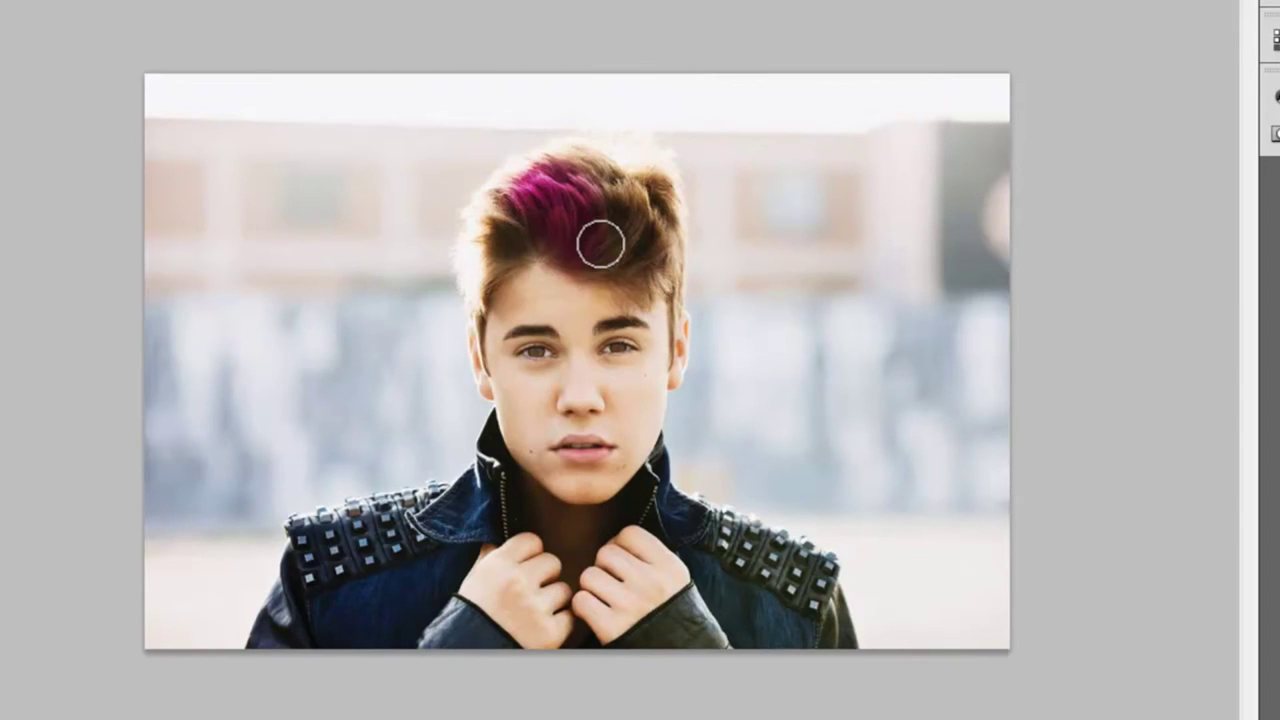
pyautogui.click(578, 261)
pyautogui.moveTo(578, 261)
pyautogui.mouseDown()
pyautogui.moveTo(614, 220)
pyautogui.moveTo(600, 194)
pyautogui.moveTo(628, 286)
pyautogui.moveTo(637, 257)
pyautogui.moveTo(665, 262)
pyautogui.moveTo(634, 197)
pyautogui.moveTo(651, 229)
pyautogui.moveTo(660, 189)
pyautogui.moveTo(617, 191)
pyautogui.moveTo(666, 251)
pyautogui.moveTo(673, 292)
pyautogui.moveTo(632, 206)
pyautogui.mouseUp()
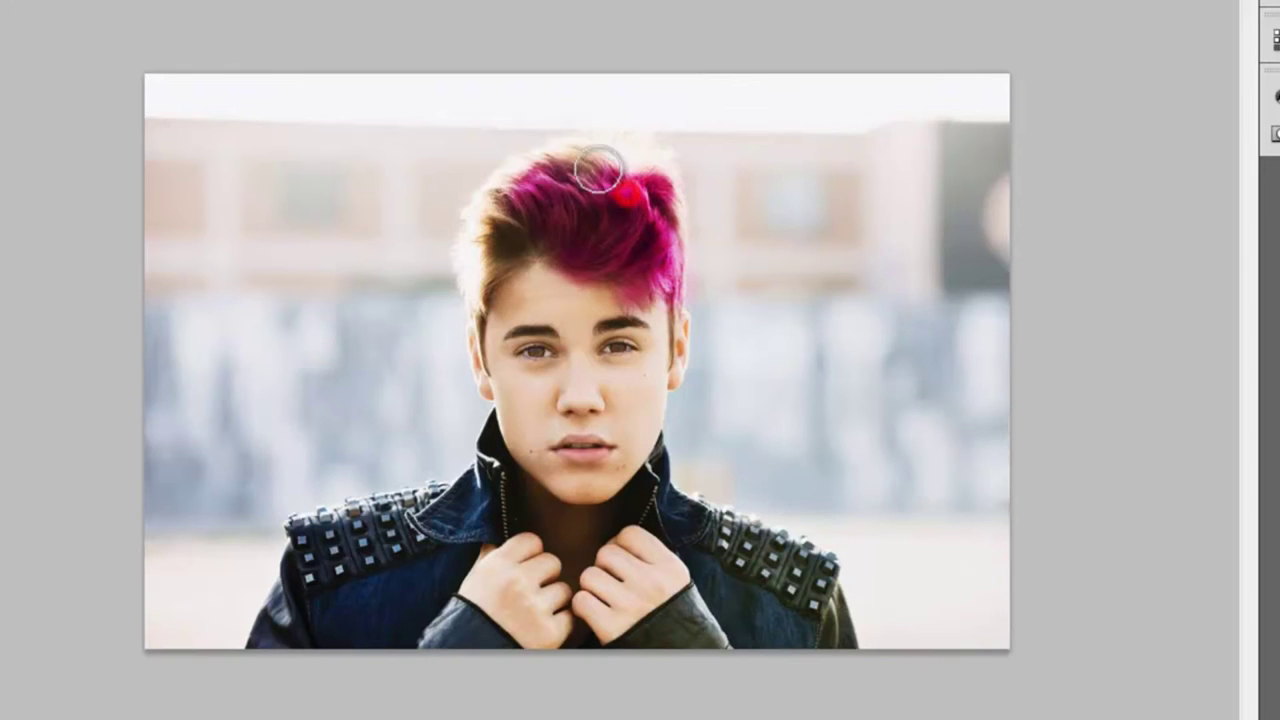
pyautogui.moveTo(536, 177)
pyautogui.mouseDown()
pyautogui.moveTo(549, 160)
pyautogui.moveTo(491, 211)
pyautogui.moveTo(514, 214)
pyautogui.moveTo(509, 239)
pyautogui.moveTo(486, 243)
pyautogui.moveTo(534, 246)
pyautogui.moveTo(500, 237)
pyautogui.moveTo(471, 263)
pyautogui.moveTo(476, 322)
pyautogui.mouseUp()
pyautogui.press('[')
pyautogui.press('[')
pyautogui.press('[')
pyautogui.press('[')
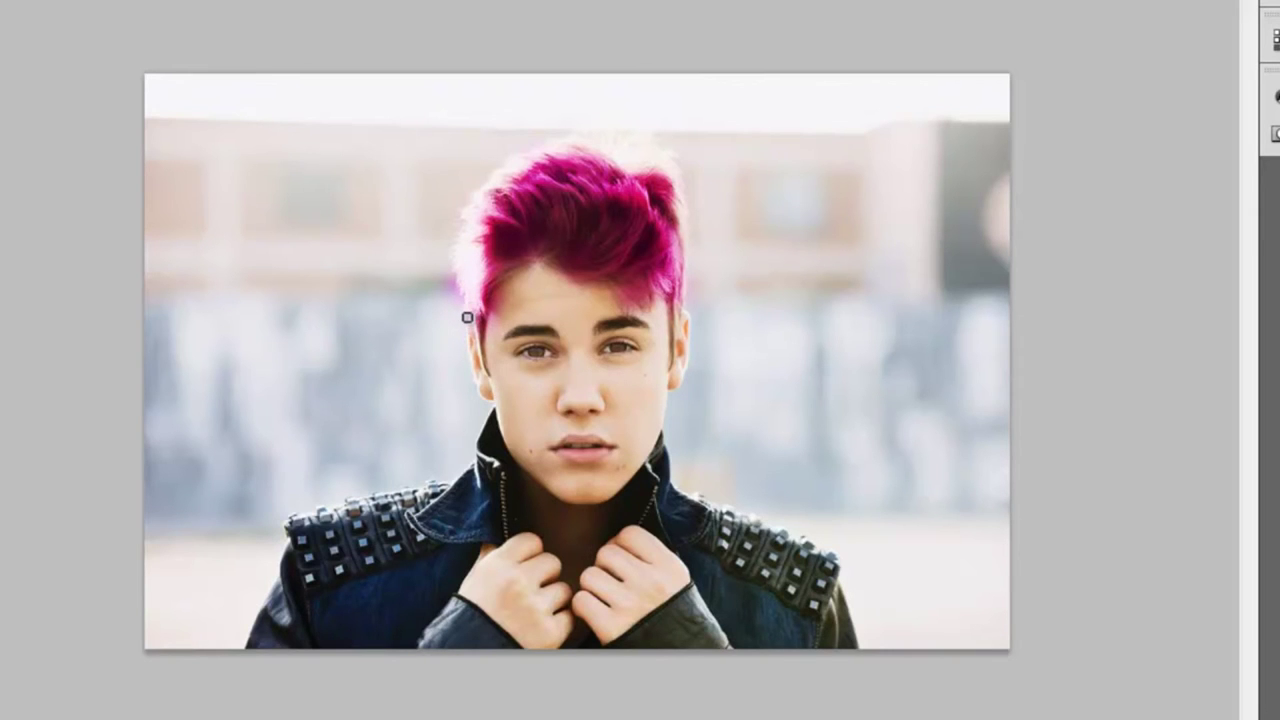
pyautogui.moveTo(493, 281)
pyautogui.mouseDown()
pyautogui.moveTo(478, 300)
pyautogui.moveTo(483, 350)
pyautogui.mouseUp()
pyautogui.moveTo(673, 300); pyautogui.dragTo(671, 347)
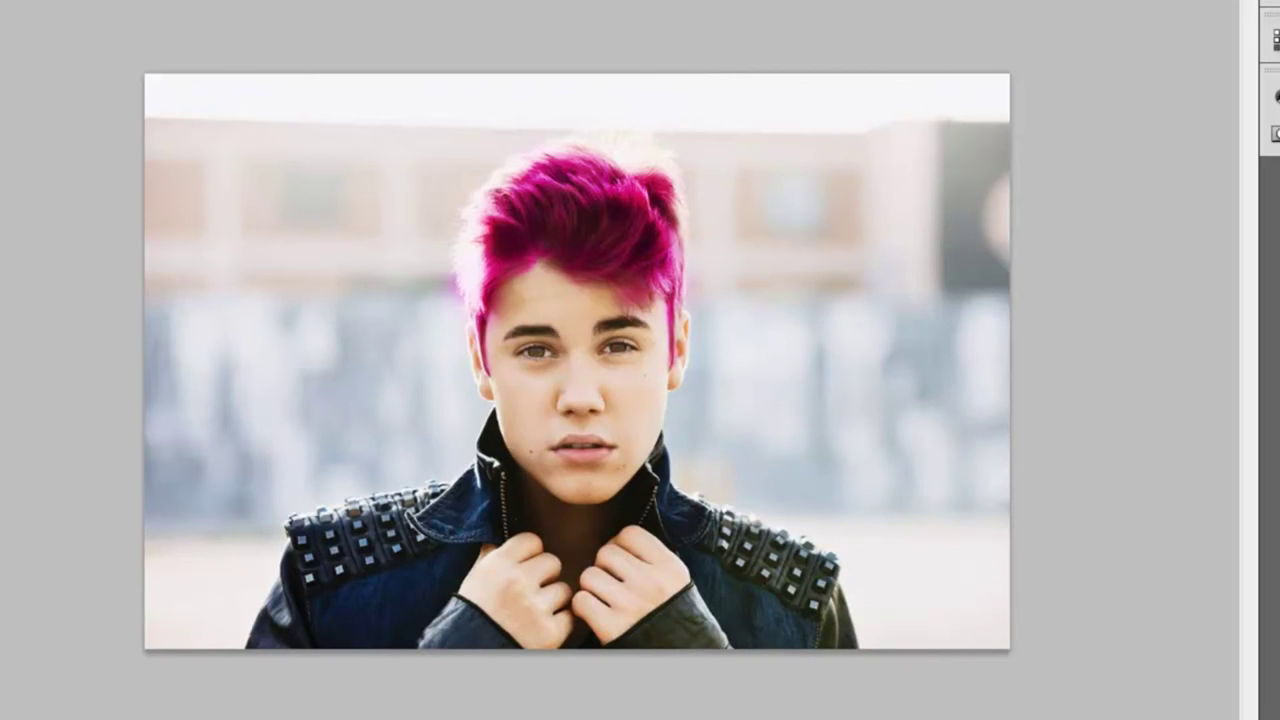
pyautogui.moveTo(540, 345); pyautogui.dragTo(609, 343)
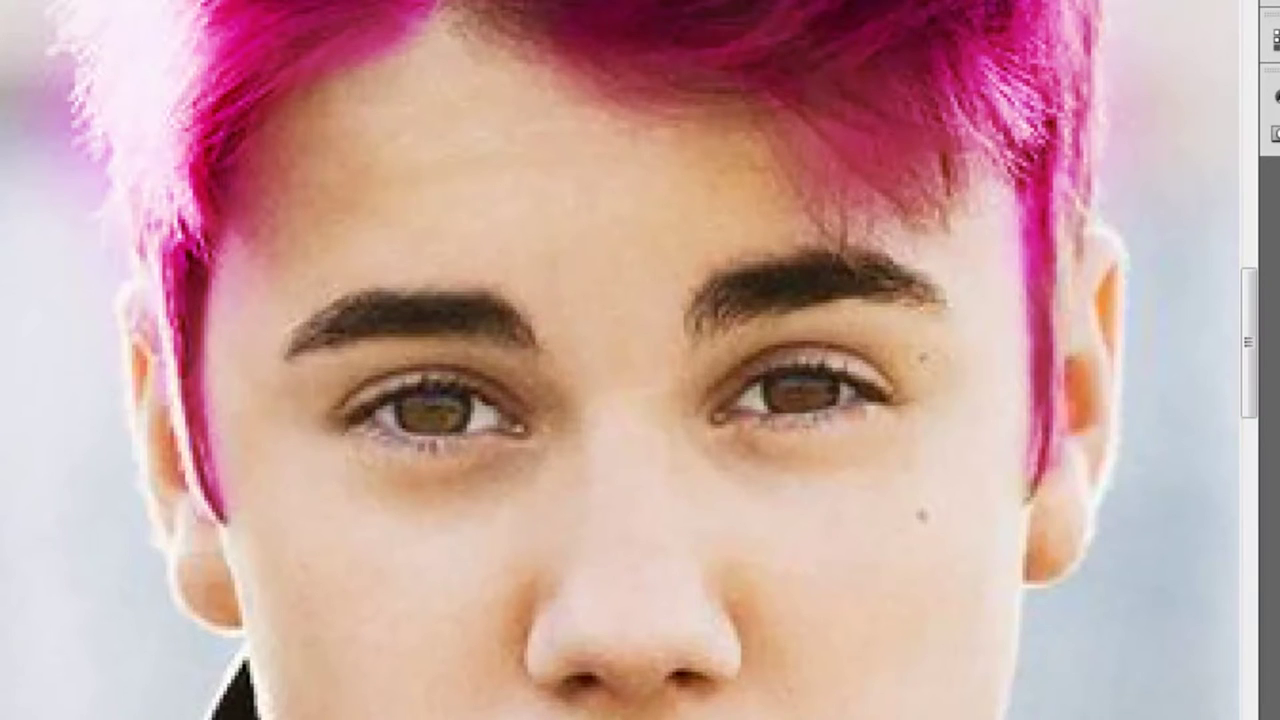
# Step: With a slightly smaller brush, stroke along the left and right eyebrows end to end
pyautogui.click(30, 250)
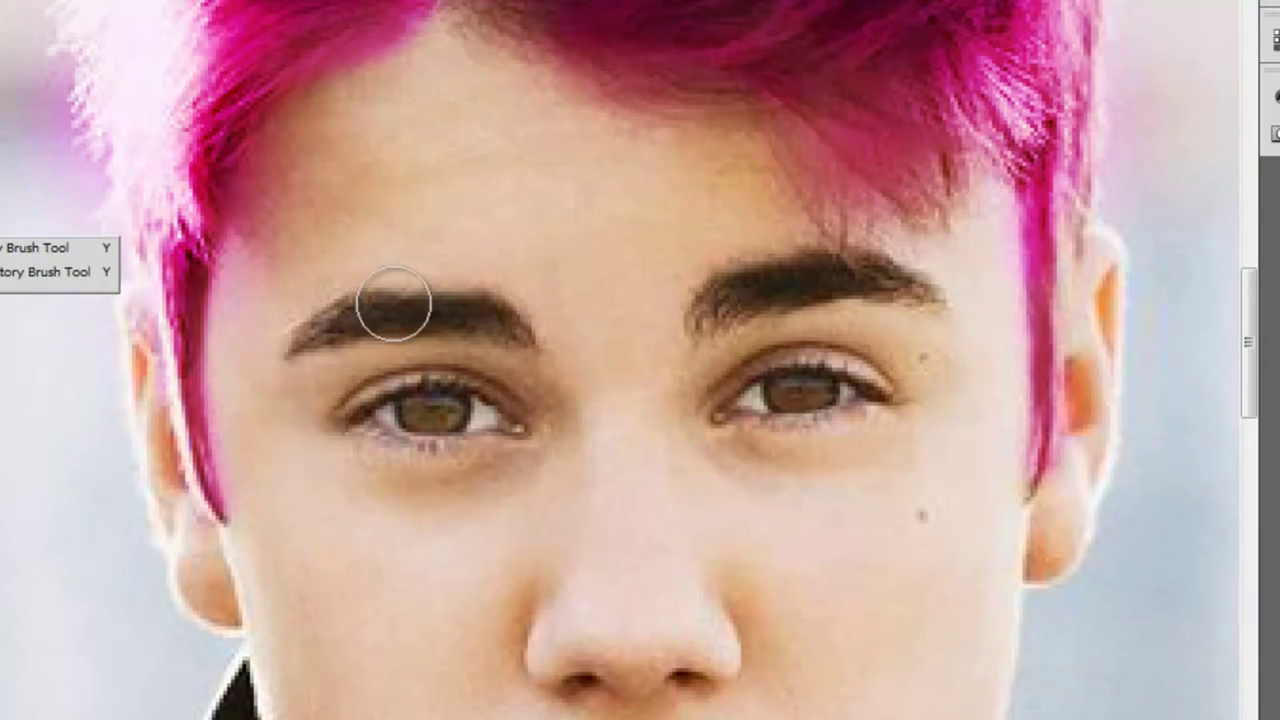
pyautogui.press('[')
pyautogui.press('[')
pyautogui.press('[')
pyautogui.moveTo(508, 329); pyautogui.dragTo(474, 316)
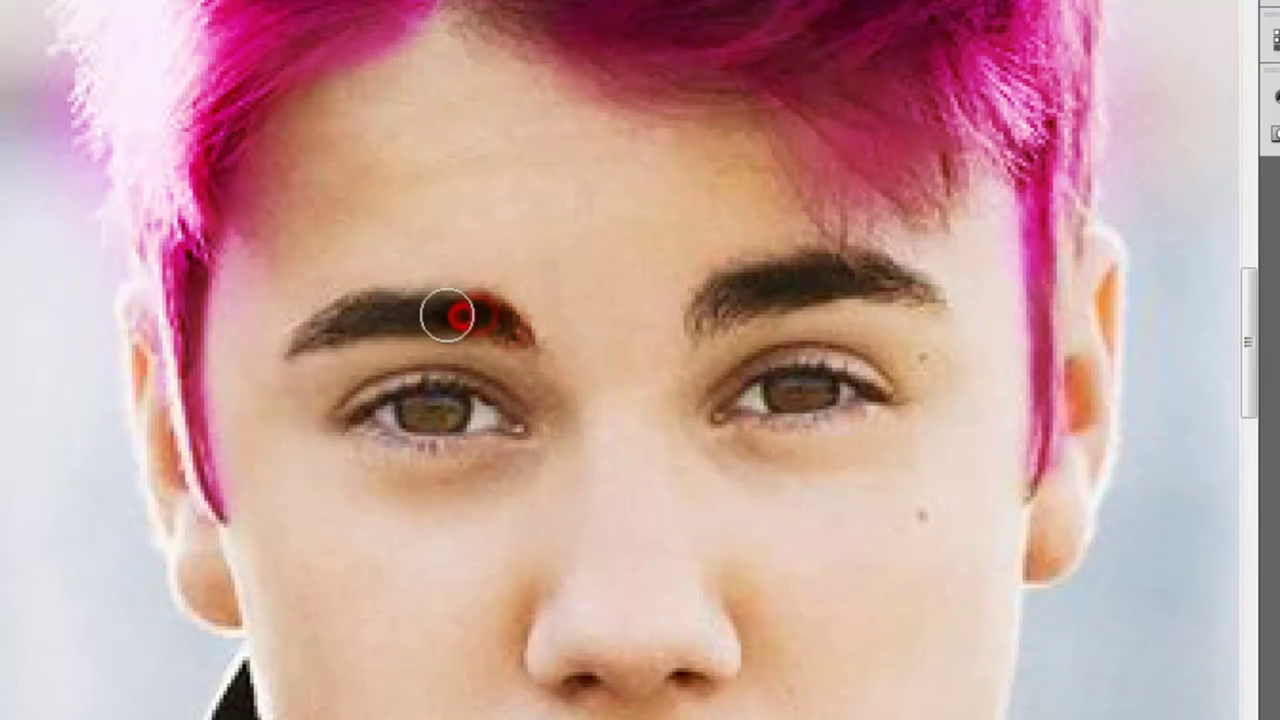
pyautogui.moveTo(474, 316); pyautogui.dragTo(314, 326)
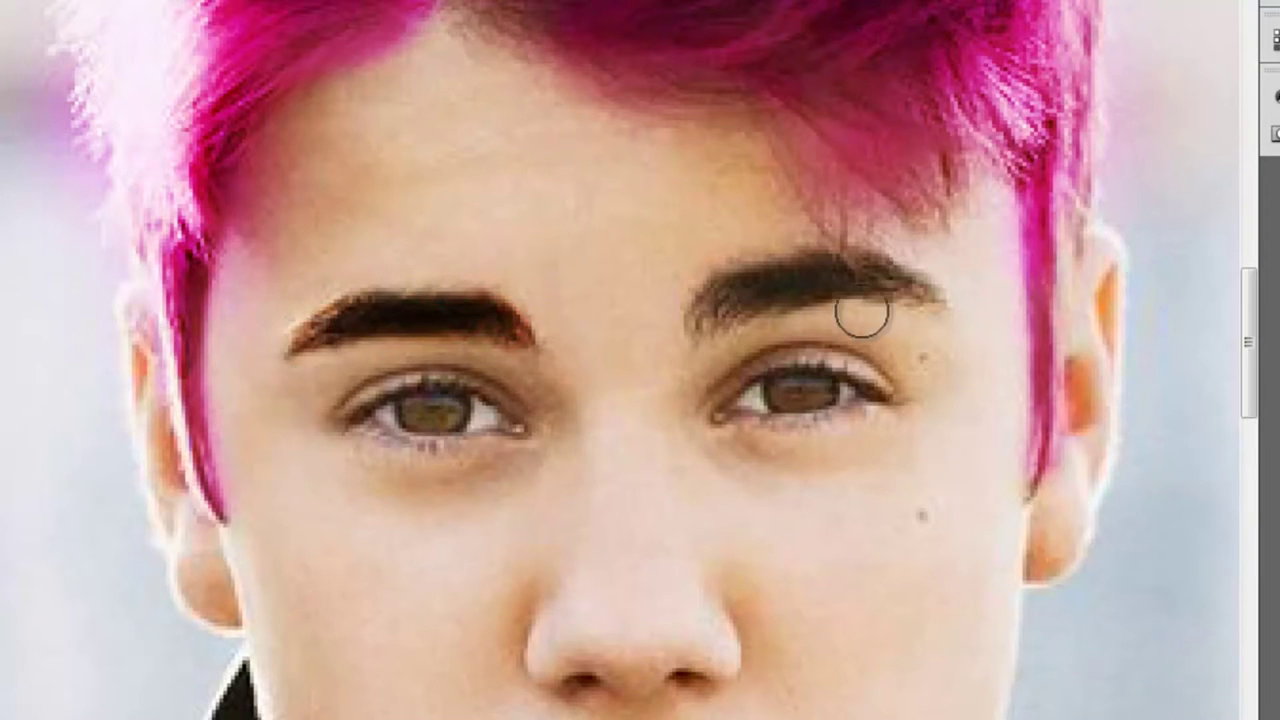
pyautogui.moveTo(329, 340); pyautogui.dragTo(389, 311)
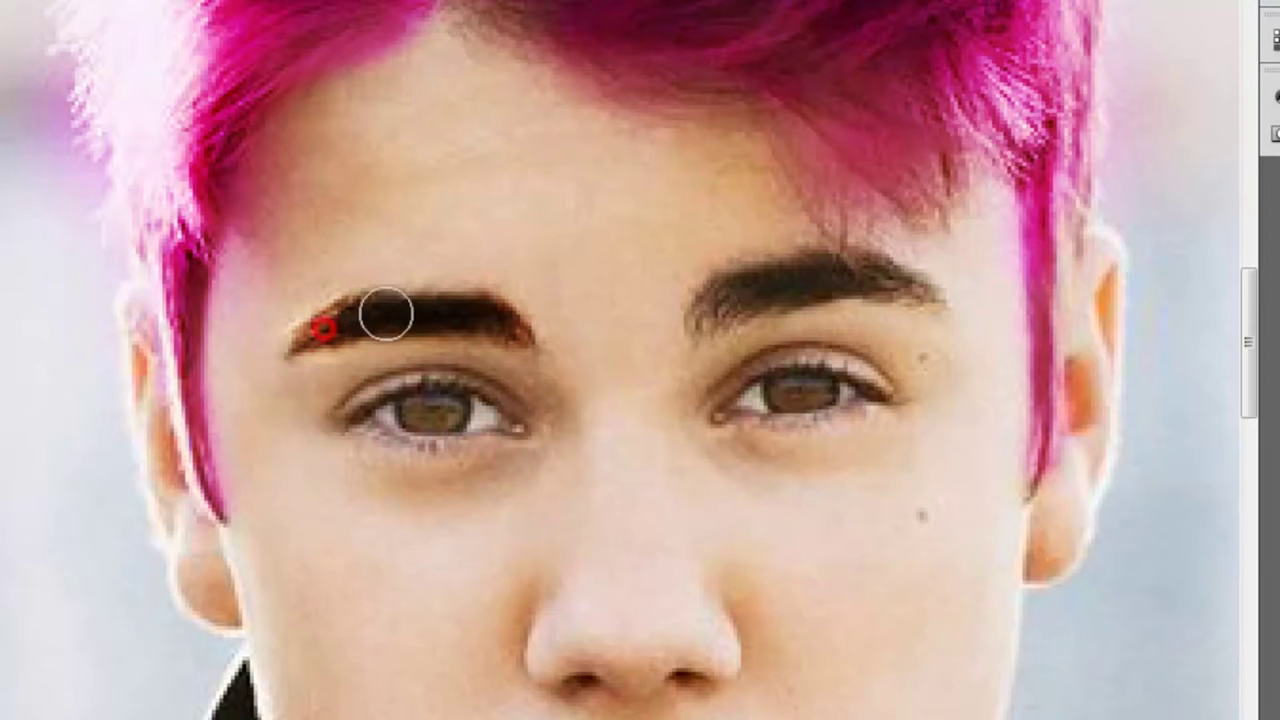
pyautogui.moveTo(706, 317)
pyautogui.mouseDown()
pyautogui.moveTo(745, 275)
pyautogui.moveTo(851, 277)
pyautogui.moveTo(925, 296)
pyautogui.mouseUp()
pyautogui.click(925, 296)
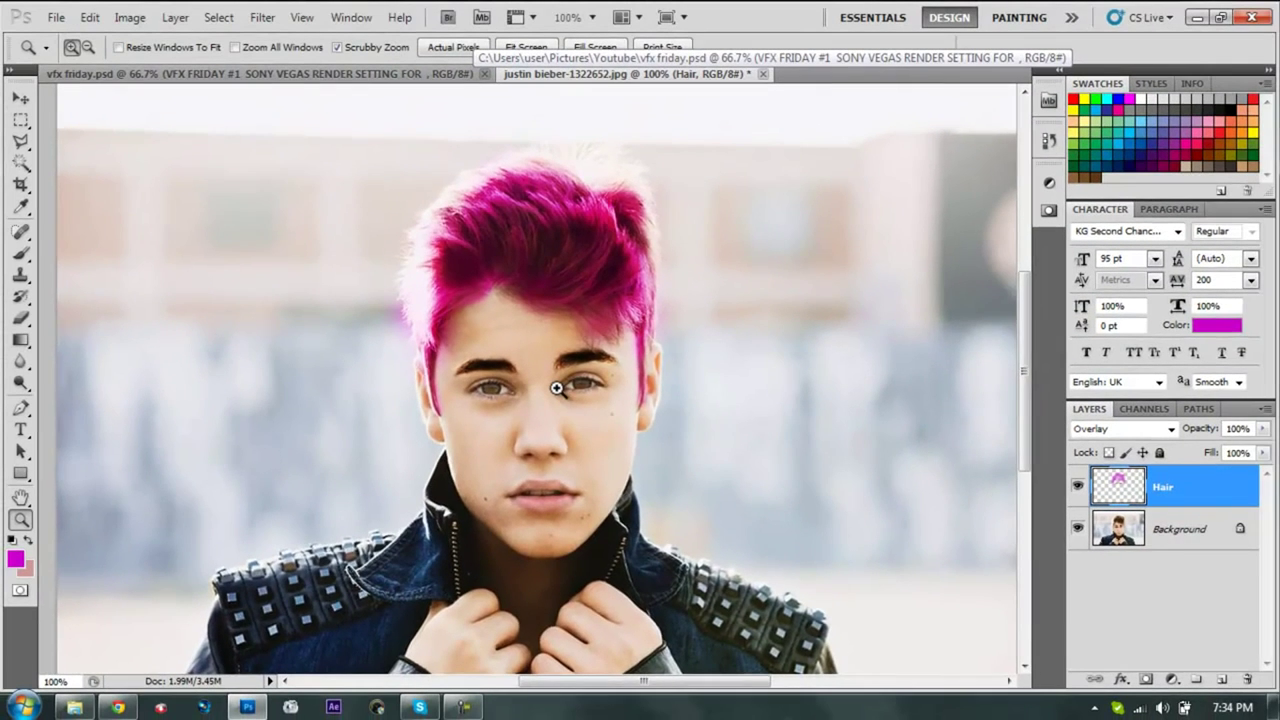
# Step: Zoom in on the face to 200%
pyautogui.click(551, 401)
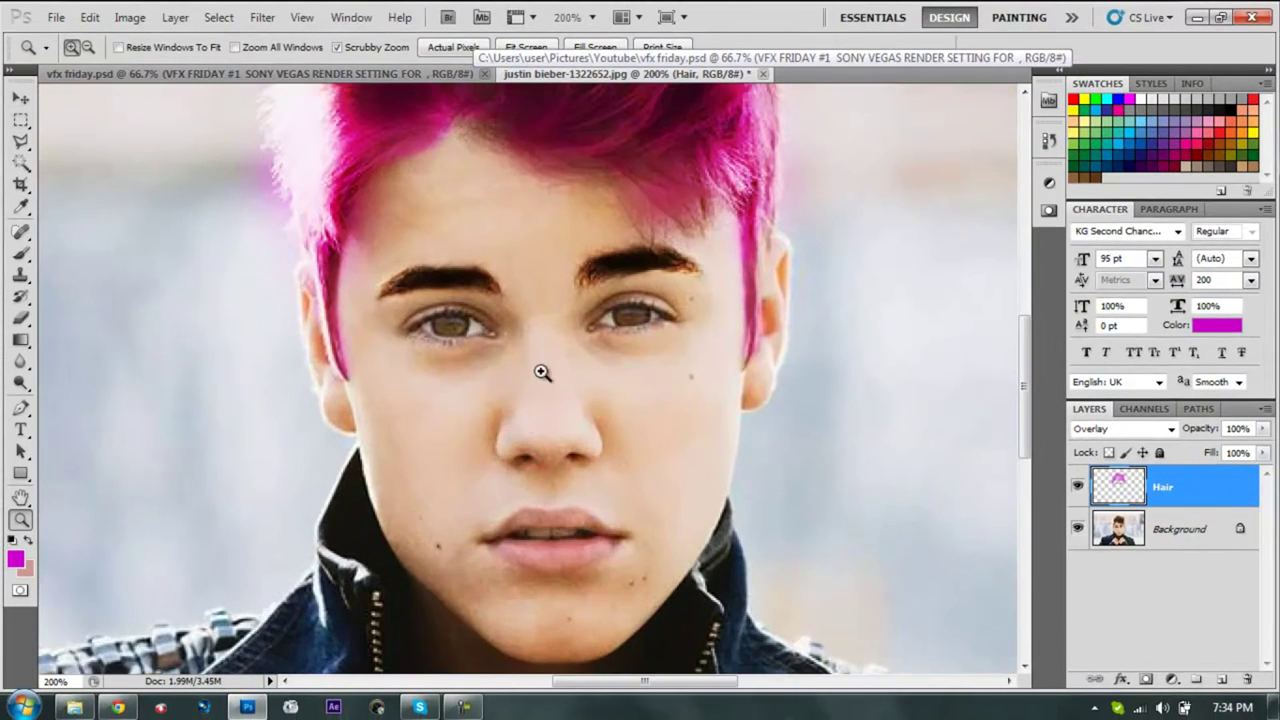
pyautogui.click(532, 364)
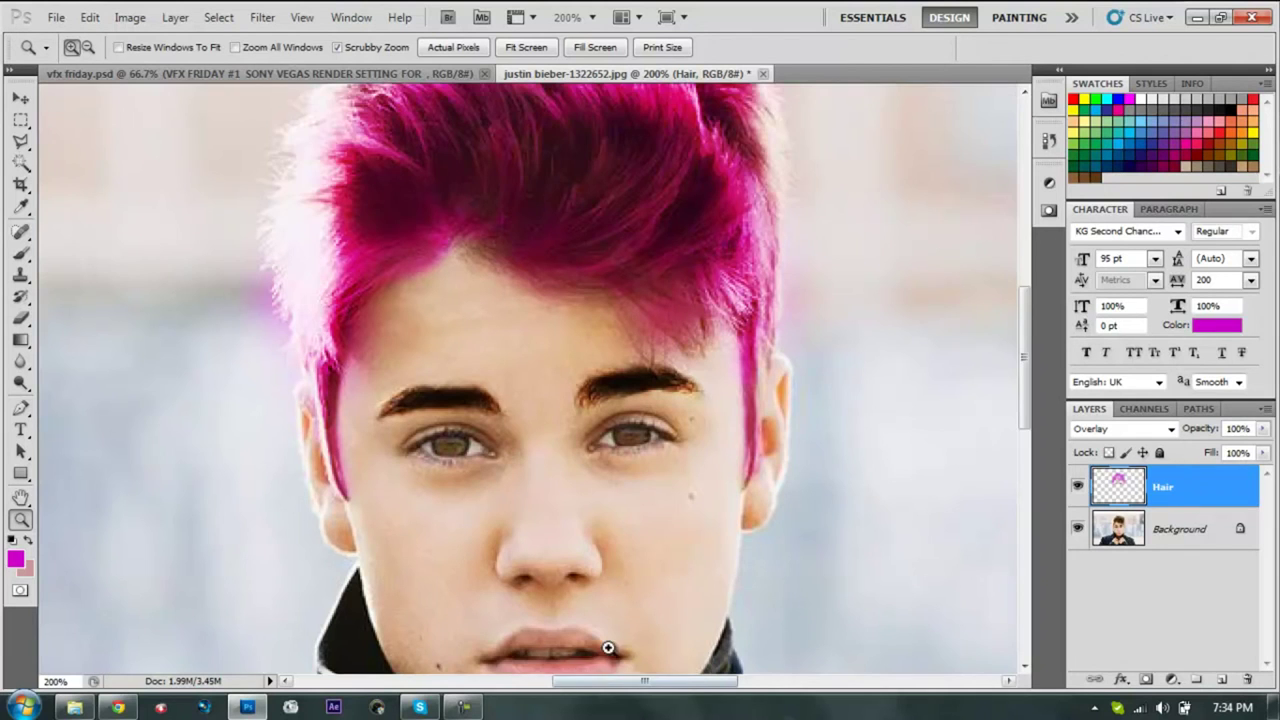
pyautogui.scroll(-3, 620, 663)
# Step: Change the foreground colour from magenta to bright red #ff3333
pyautogui.click(14, 556)
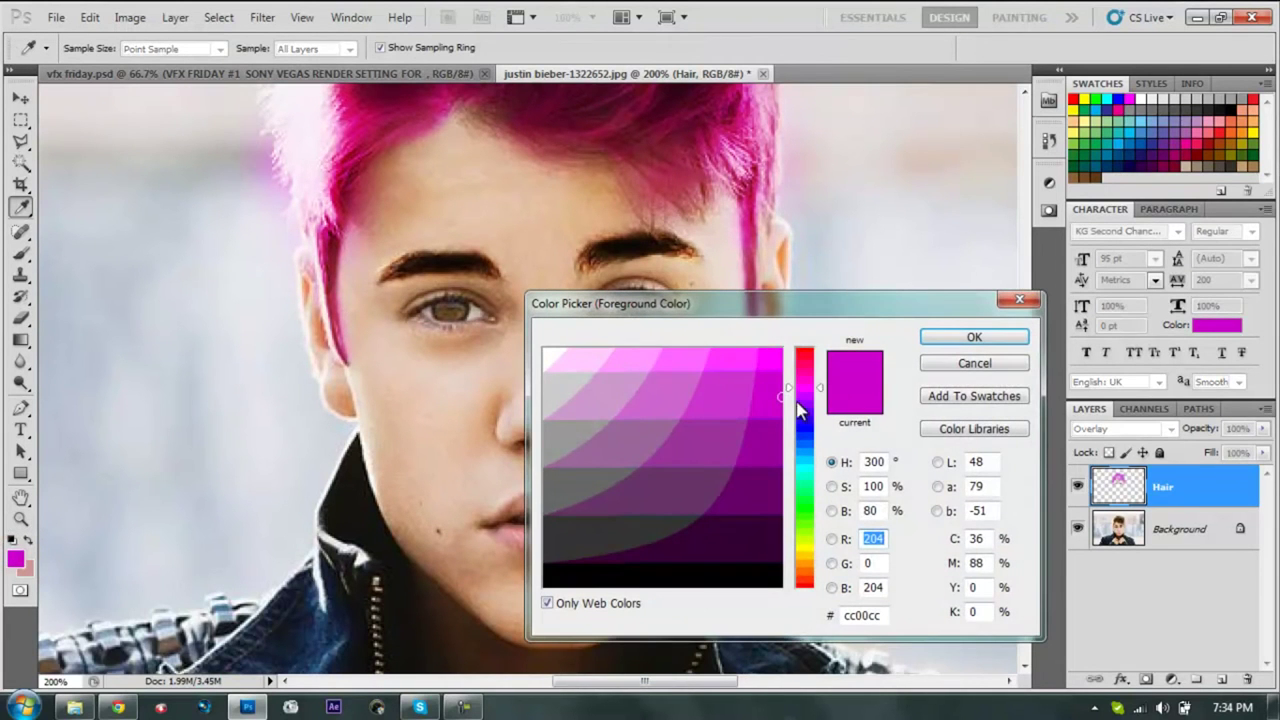
pyautogui.moveTo(804, 388)
pyautogui.mouseDown()
pyautogui.moveTo(804, 350)
pyautogui.moveTo(726, 358)
pyautogui.mouseUp()
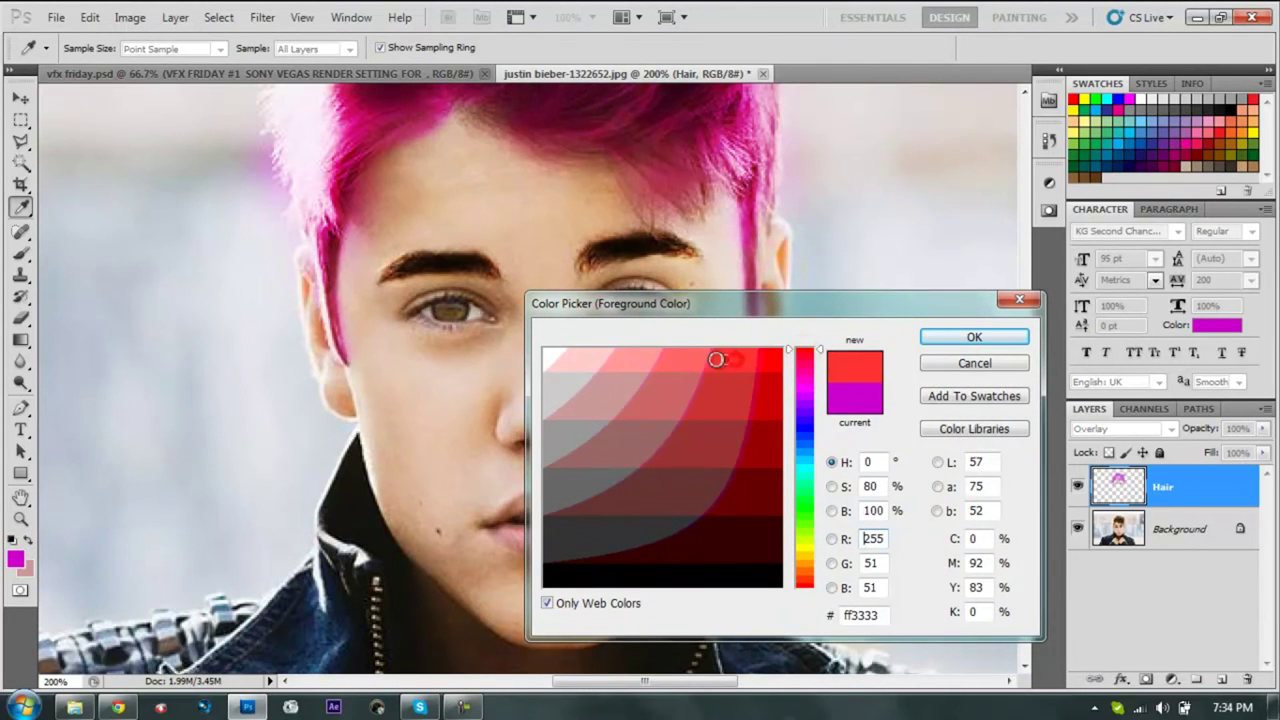
pyautogui.click(960, 337)
pyautogui.press('z')
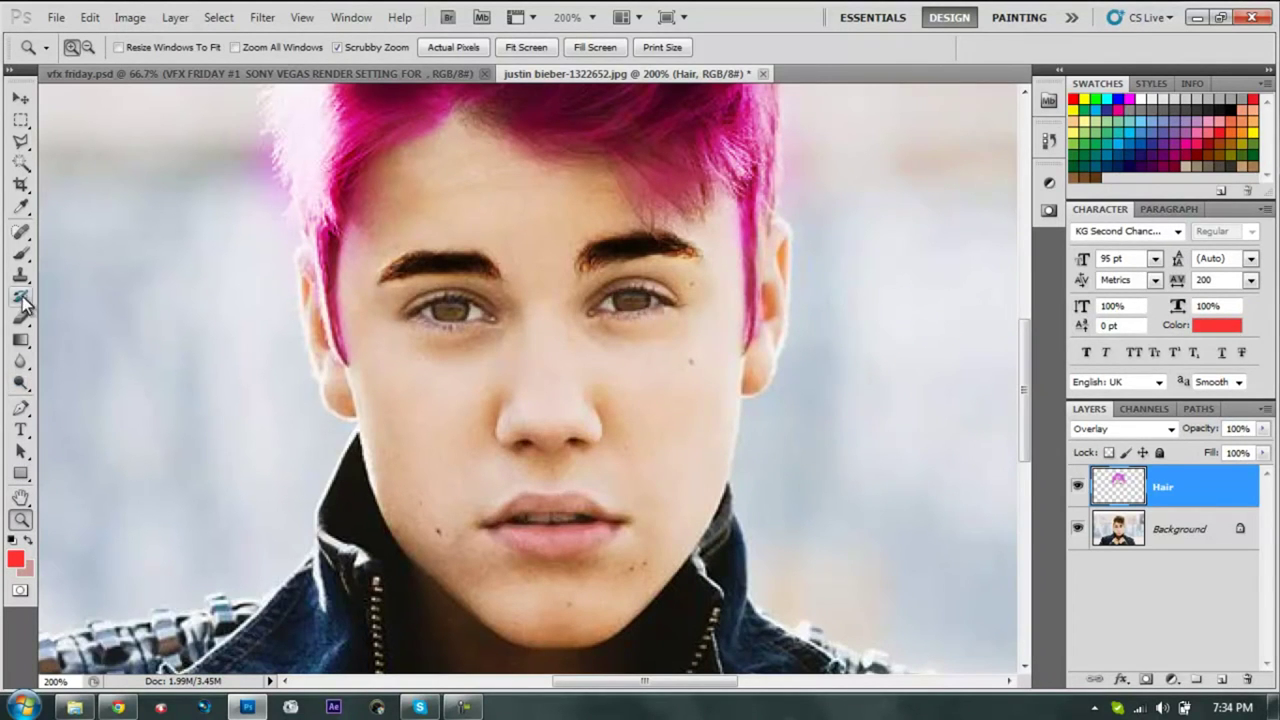
pyautogui.click(21, 251)
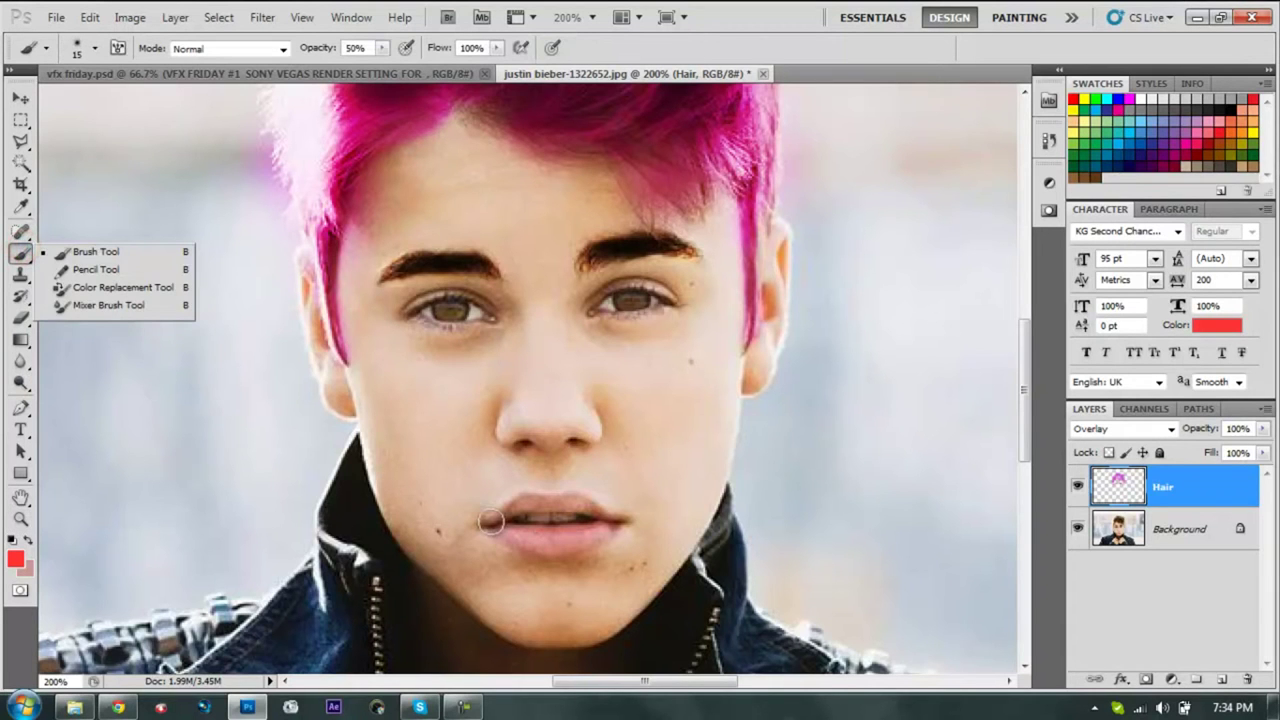
# Step: Paint the upper and lower lips red, resizing the brush with [ and ] as needed
pyautogui.press('[')
pyautogui.press('[')
pyautogui.press('[')
pyautogui.moveTo(493, 521); pyautogui.dragTo(521, 503)
pyautogui.press(']')
pyautogui.moveTo(521, 503); pyautogui.dragTo(612, 519)
pyautogui.press('[')
pyautogui.press('[')
pyautogui.moveTo(494, 532)
pyautogui.mouseDown()
pyautogui.moveTo(555, 553)
pyautogui.moveTo(606, 531)
pyautogui.moveTo(499, 536)
pyautogui.mouseUp()
pyautogui.press(']')
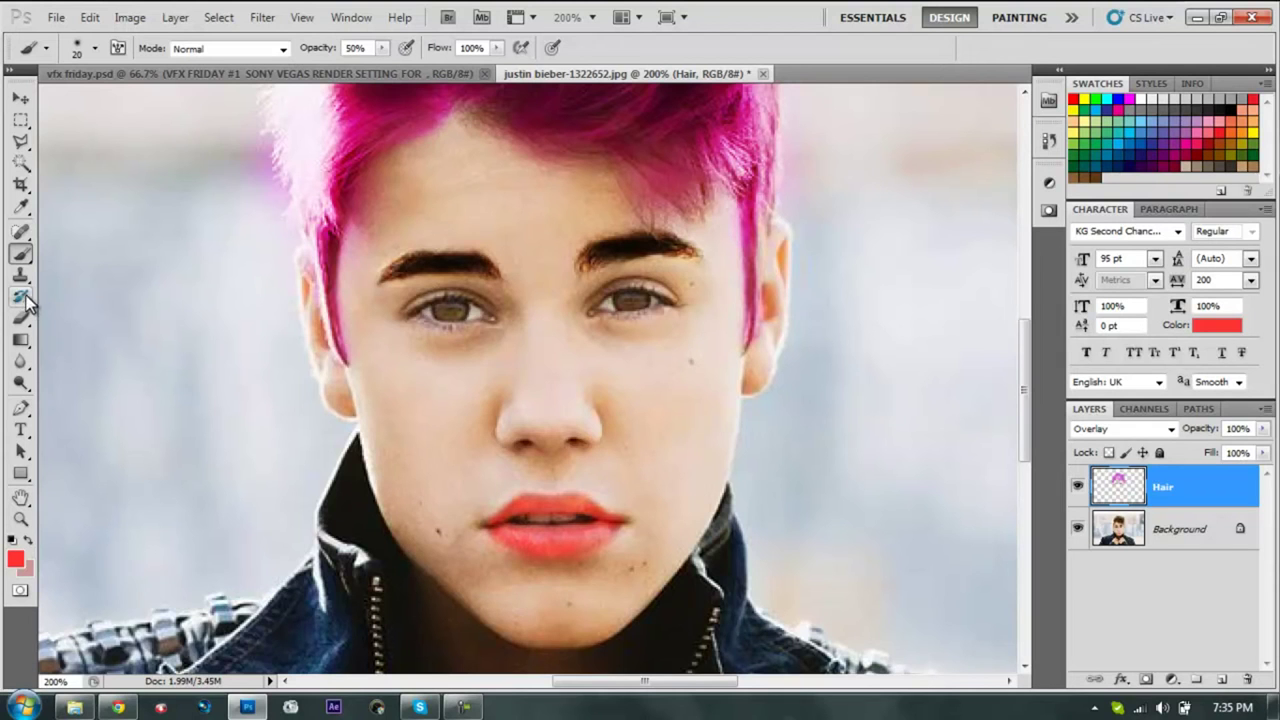
# Step: Pick the Spot Healing Brush, shrink it, and dab repeatedly at the chin mole
pyautogui.click(22, 233)
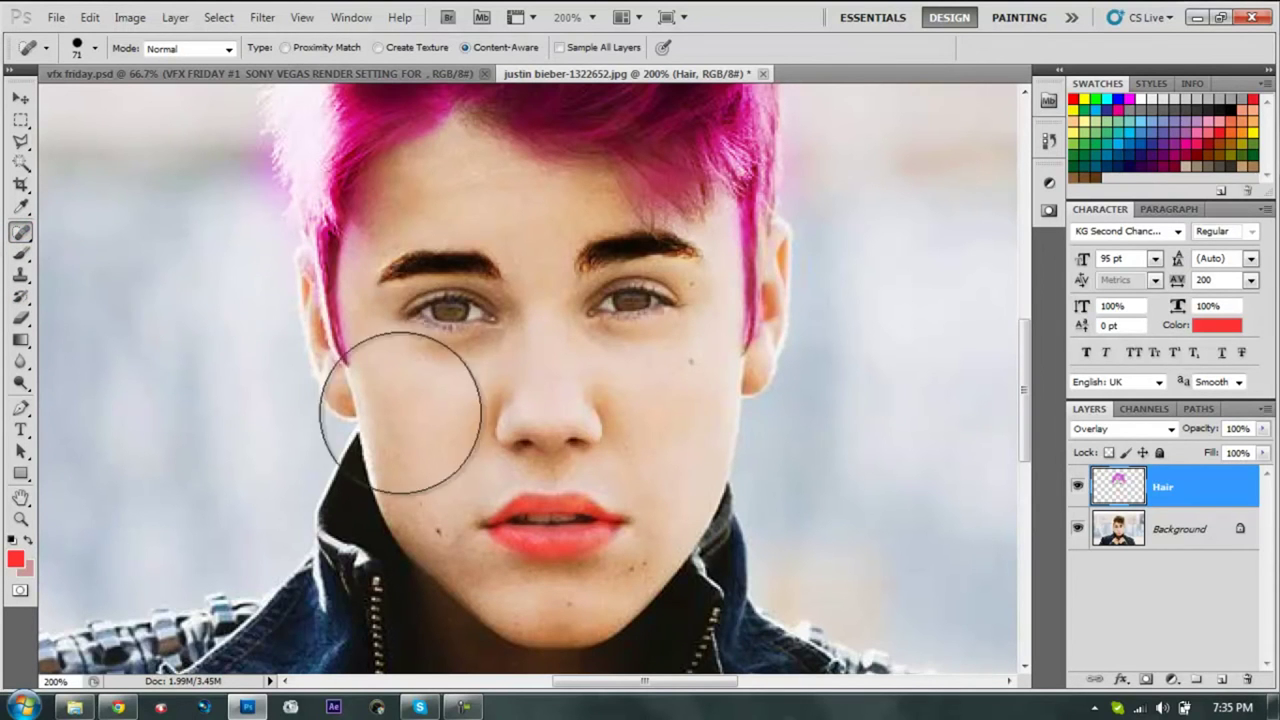
pyautogui.click(22, 233)
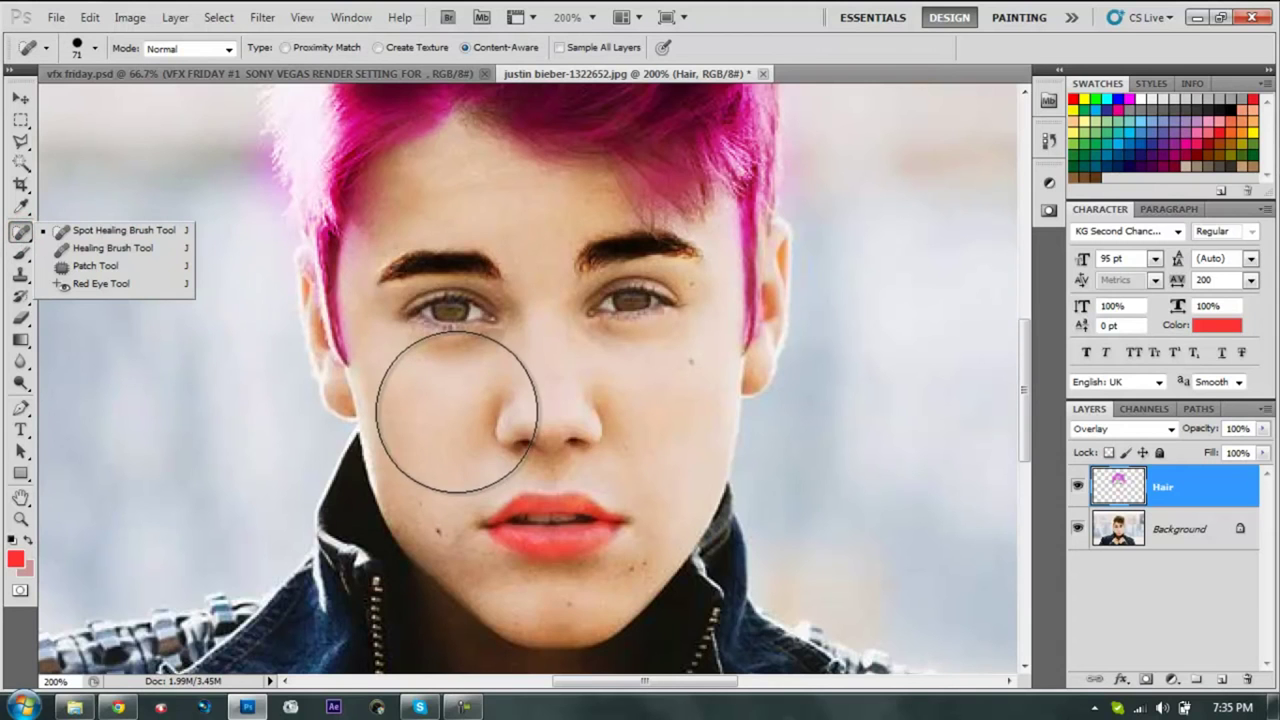
pyautogui.press('[')
pyautogui.press('[')
pyautogui.press('[')
pyautogui.press('[')
pyautogui.press('[')
pyautogui.press('[')
pyautogui.press('[')
pyautogui.press('[')
pyautogui.press('[')
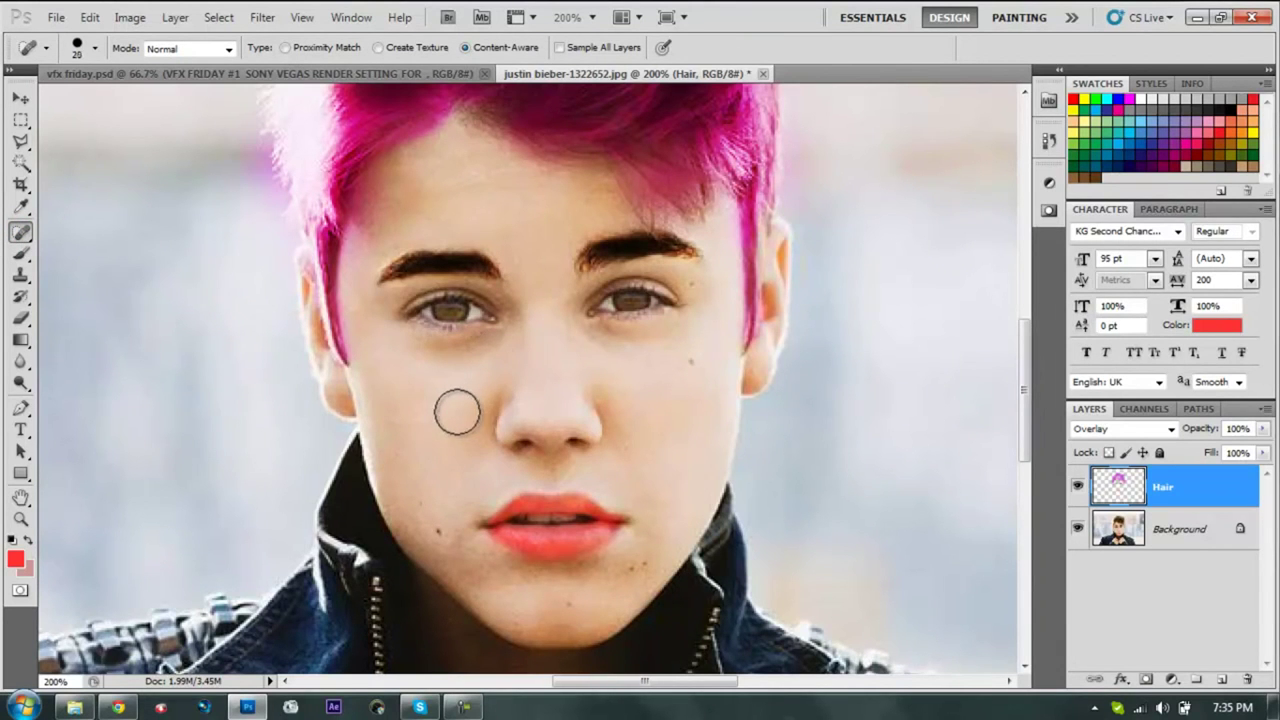
pyautogui.click(443, 529)
pyautogui.click(439, 527)
pyautogui.click(436, 528)
pyautogui.click(437, 530)
pyautogui.click(440, 531)
# Step: On the Background layer, heal spots at the lip corner, chin, cheek and beside the right eye
pyautogui.click(1112, 532)
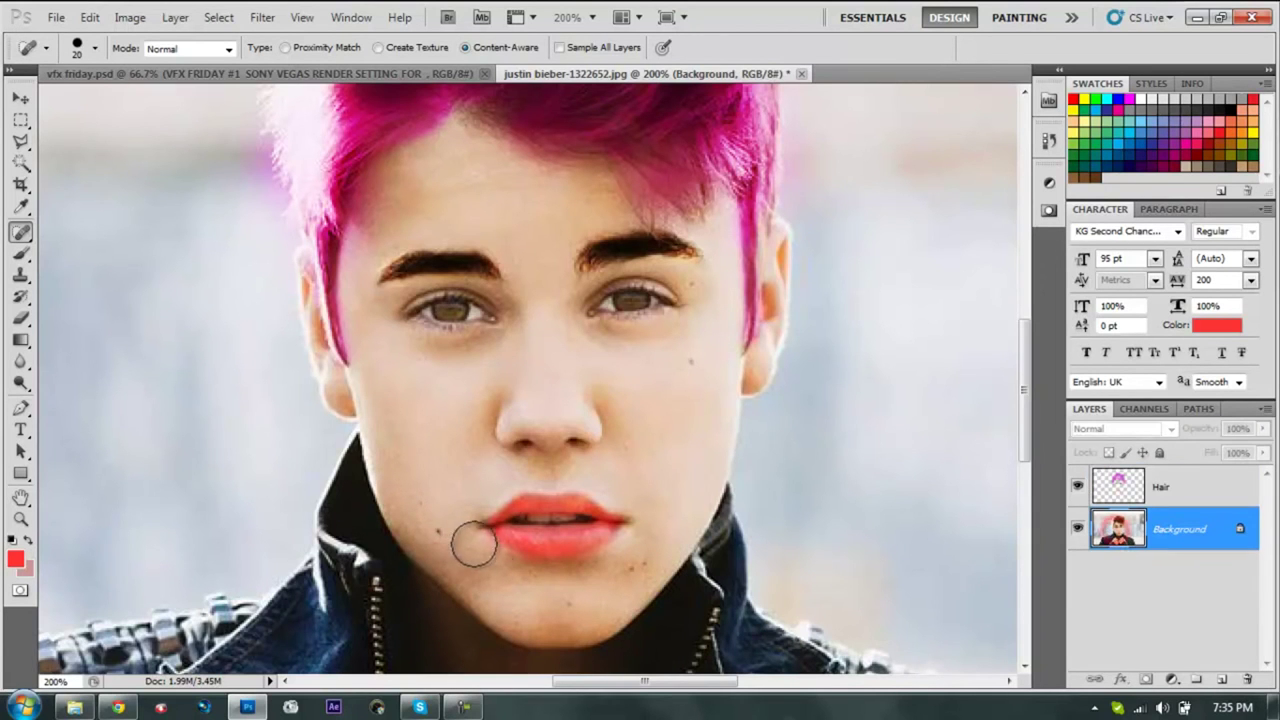
pyautogui.click(498, 541)
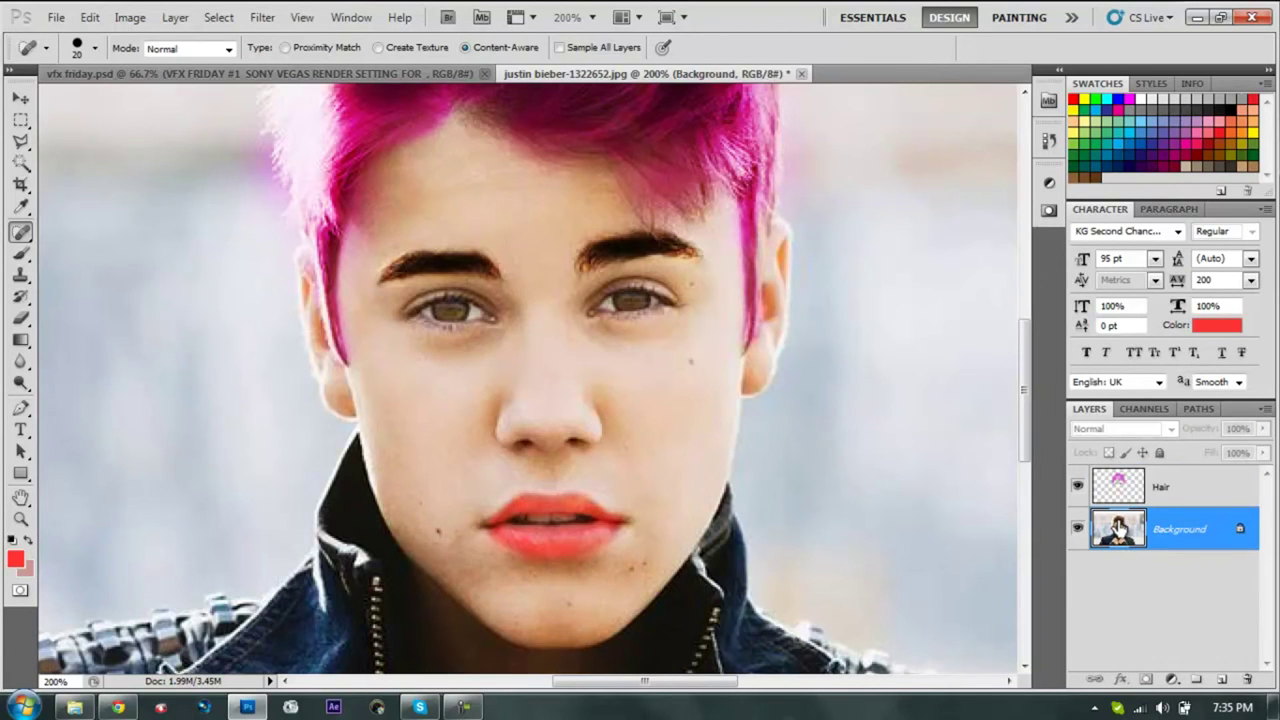
pyautogui.click(437, 532)
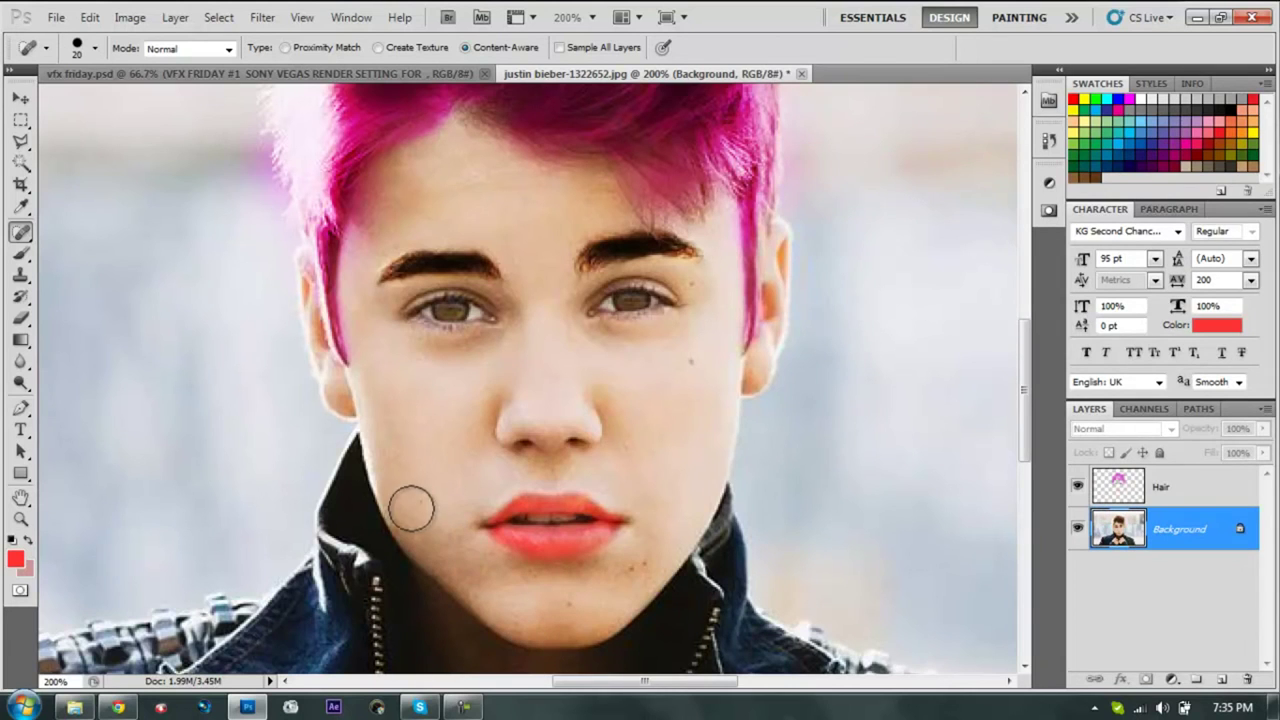
pyautogui.click(419, 501)
pyautogui.click(691, 363)
pyautogui.click(699, 287)
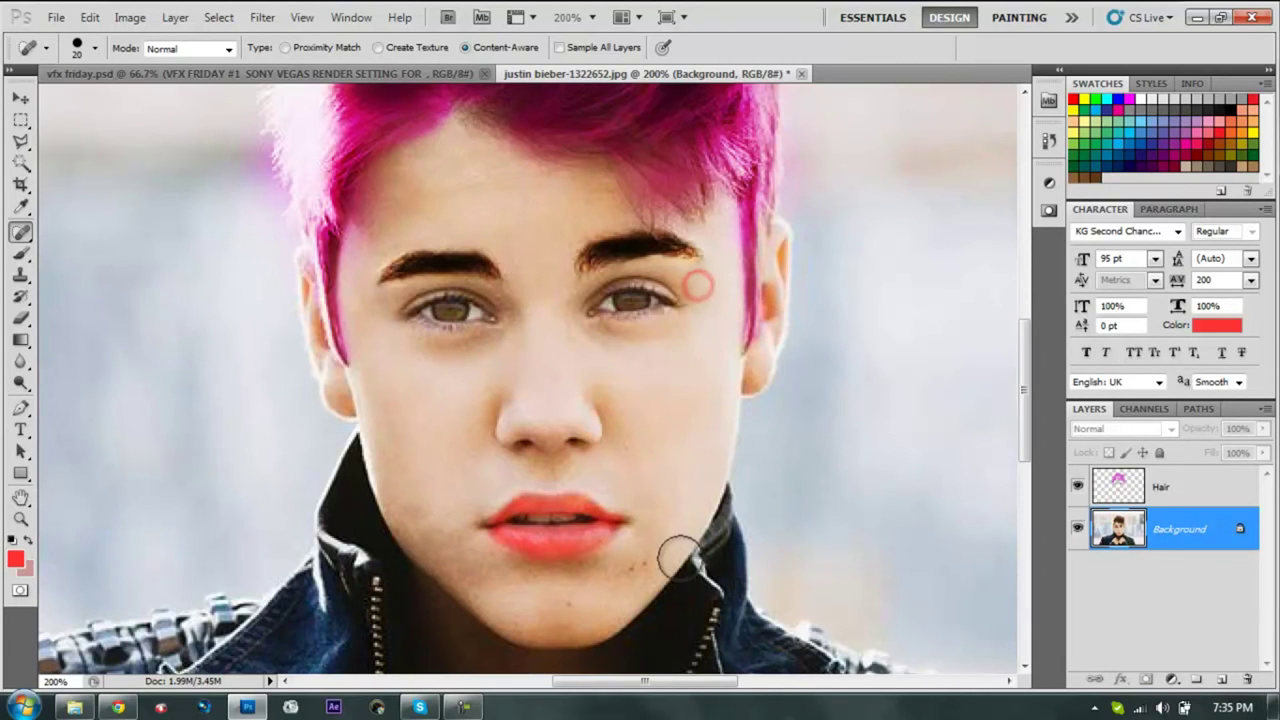
pyautogui.click(638, 568)
pyautogui.click(572, 603)
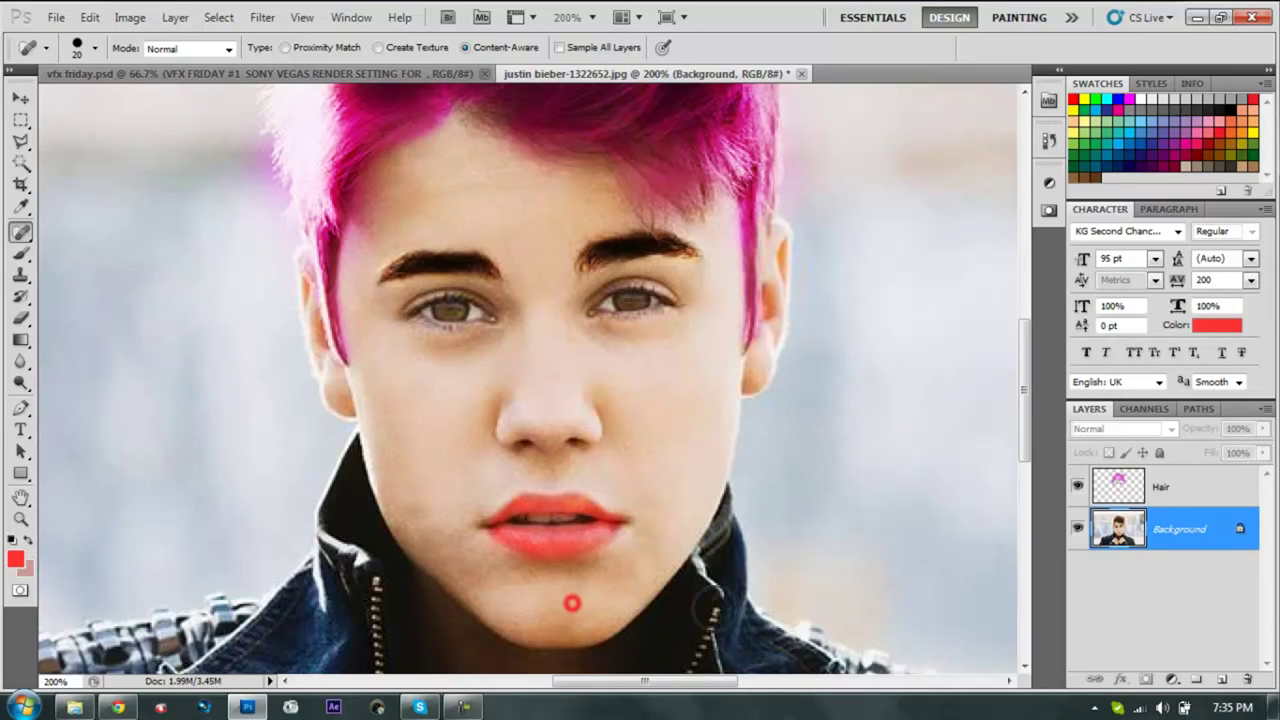
# Step: View the portrait at actual pixels and compare it with and without the Hair layer
pyautogui.click(20, 519)
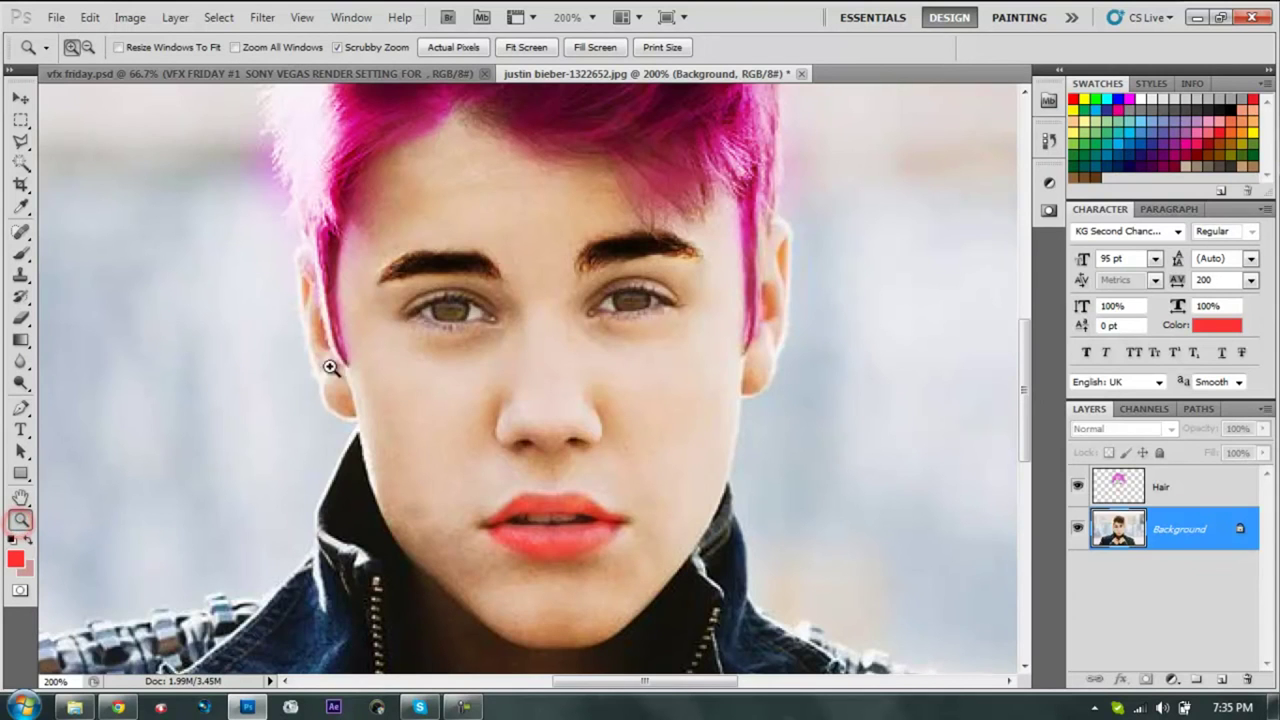
pyautogui.click(470, 50)
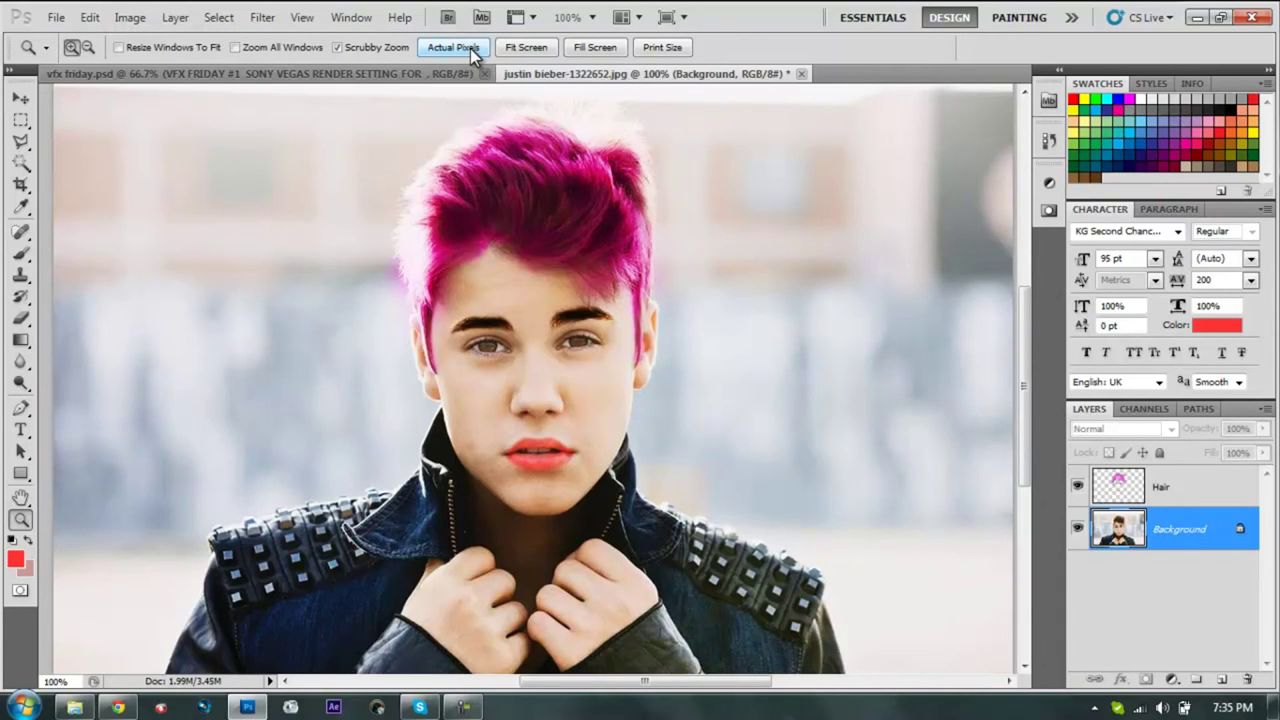
pyautogui.click(1108, 490)
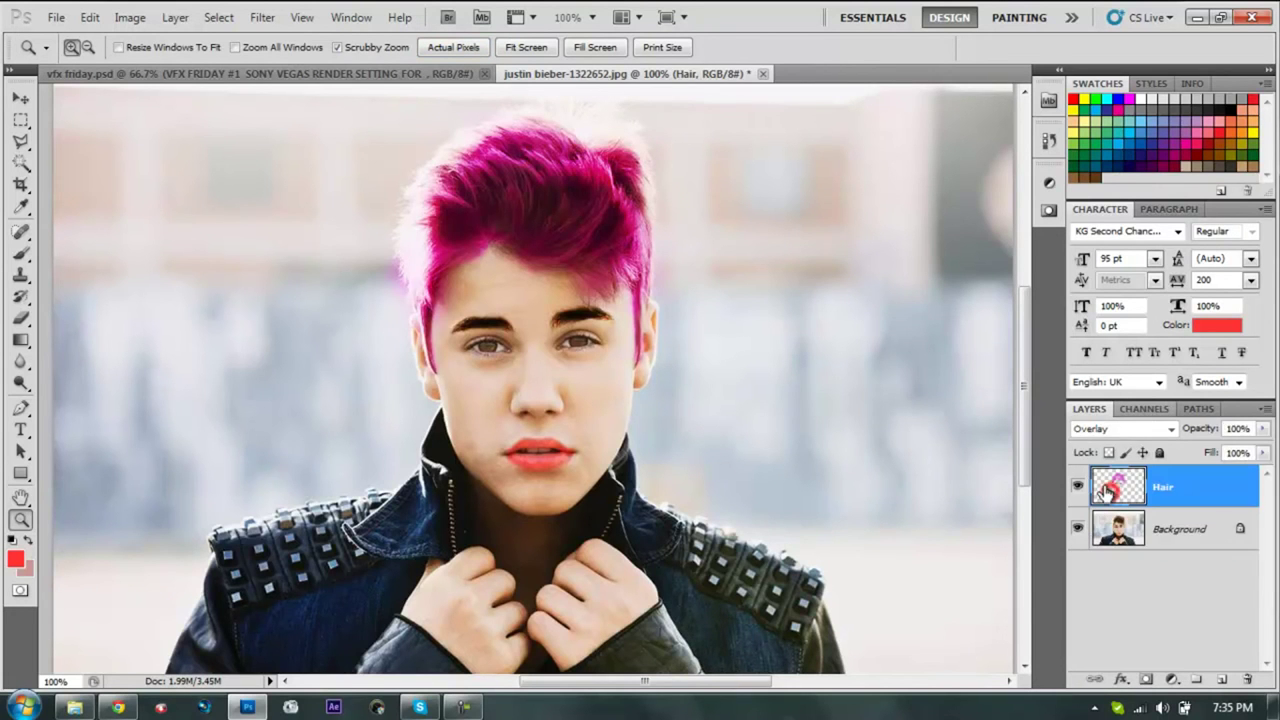
pyautogui.press('Delete')
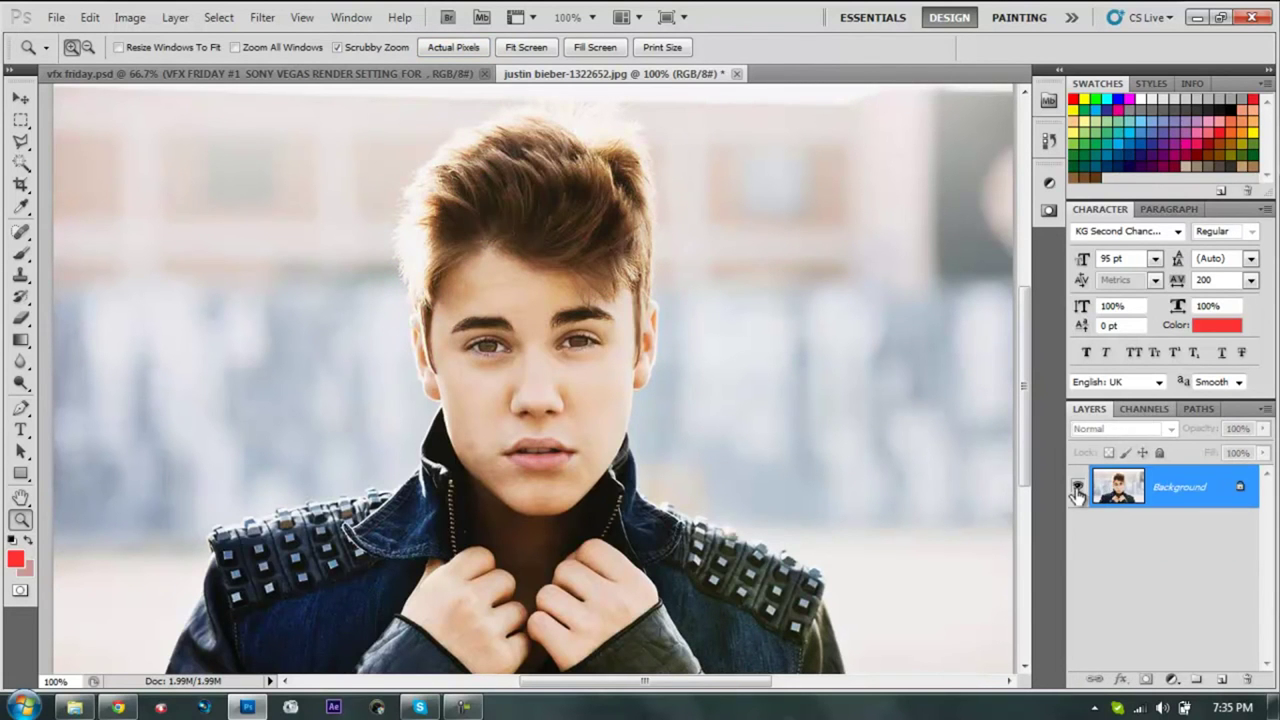
pyautogui.hotkey('ctrl', 'z')
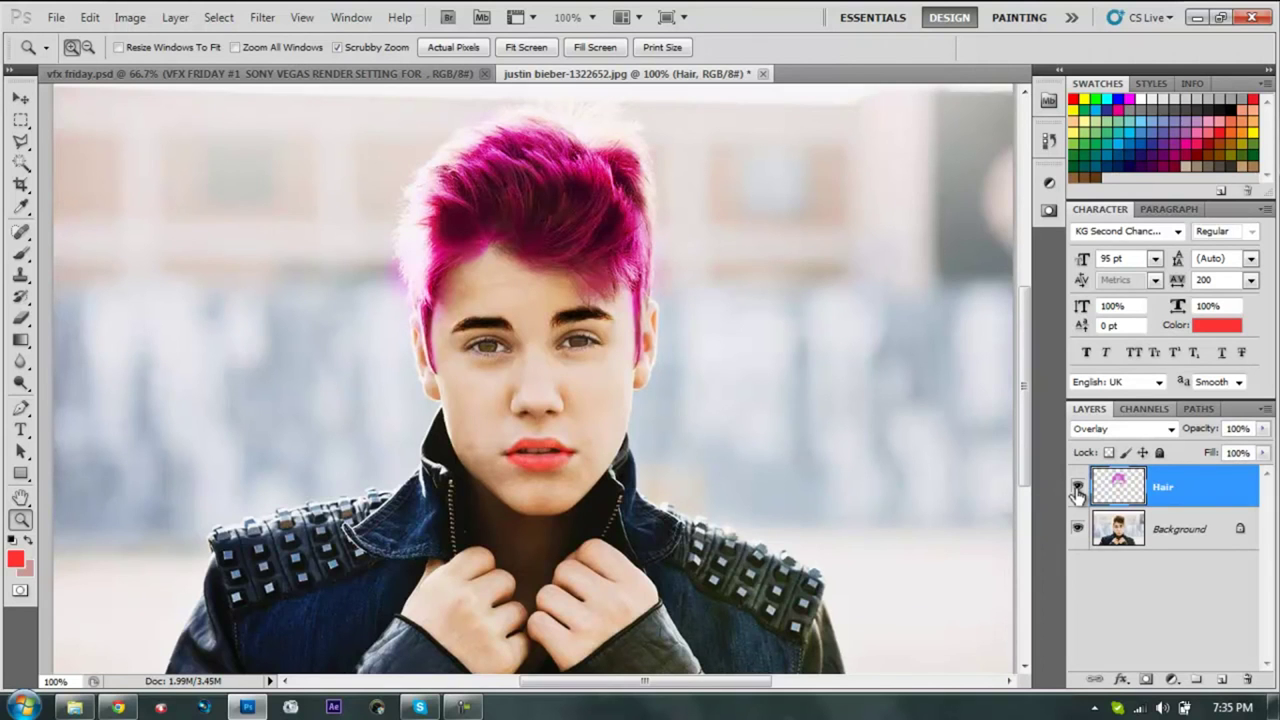
# Step: Turn on CMYK Proof Colors and compare again with and without the Hair layer
pyautogui.hotkey('ctrl', 'y')
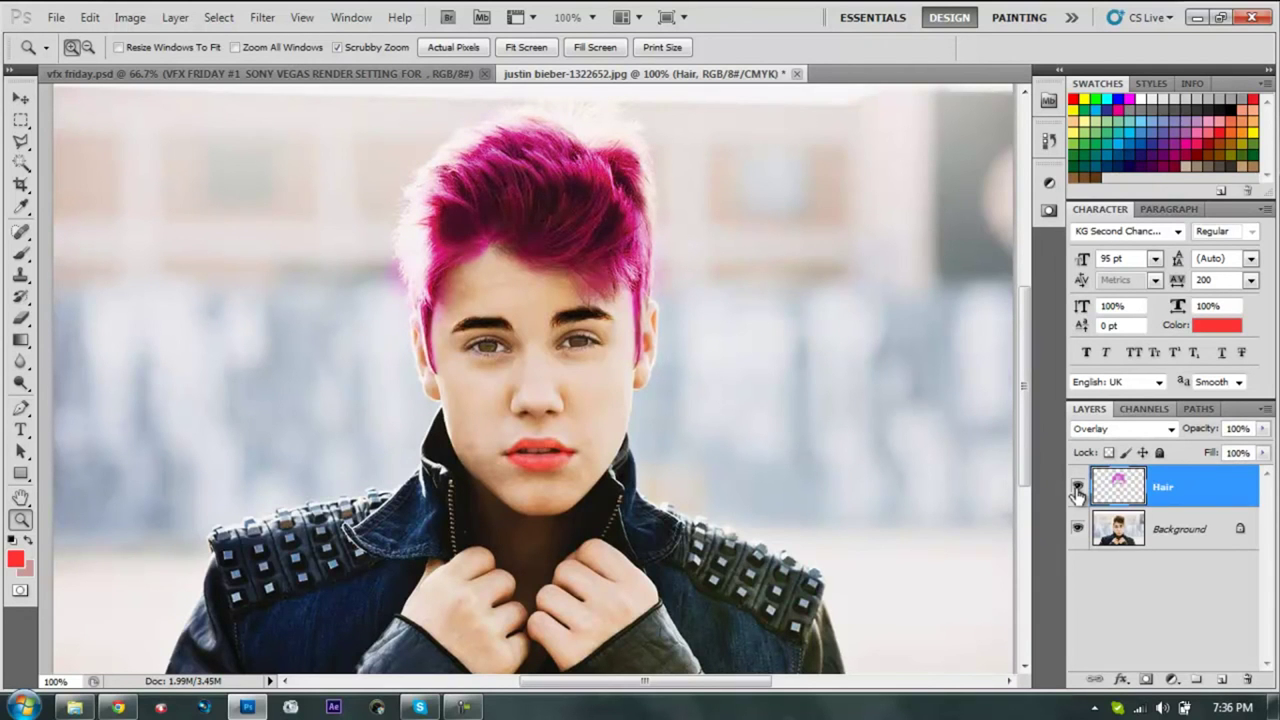
pyautogui.press('Delete')
pyautogui.hotkey('ctrl', 'z')
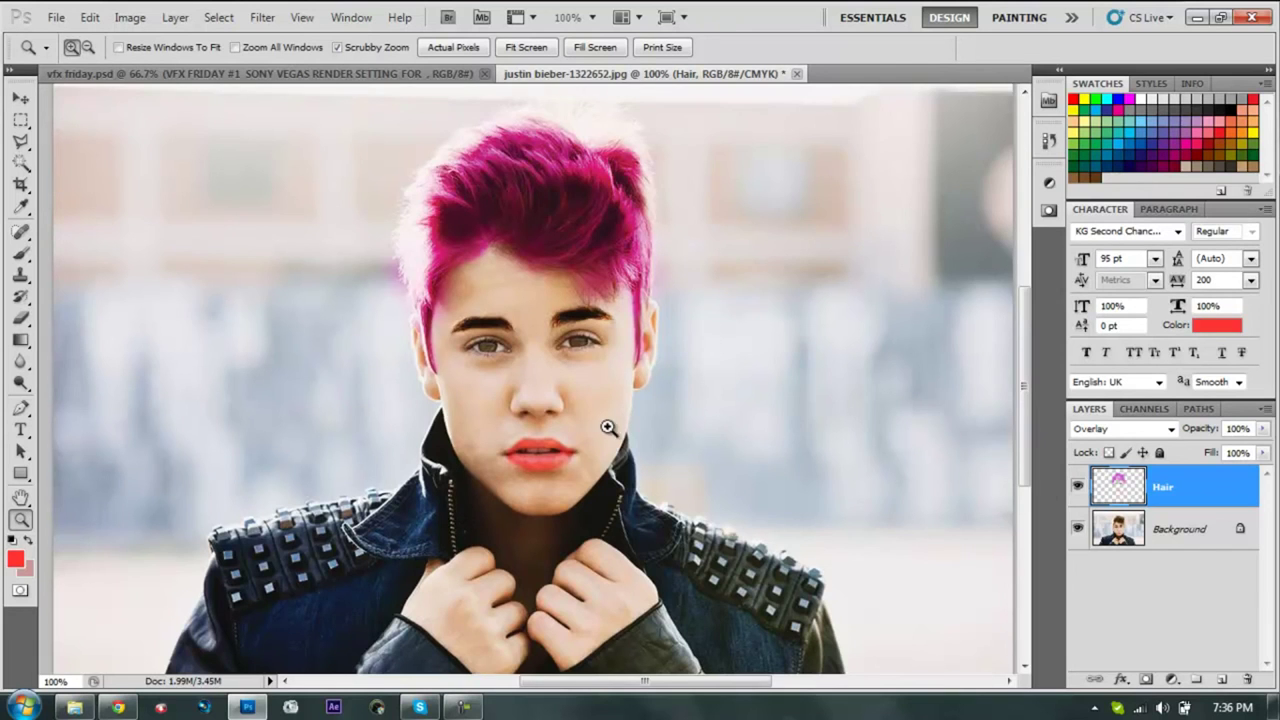
pyautogui.scroll(-2, 571, 451)
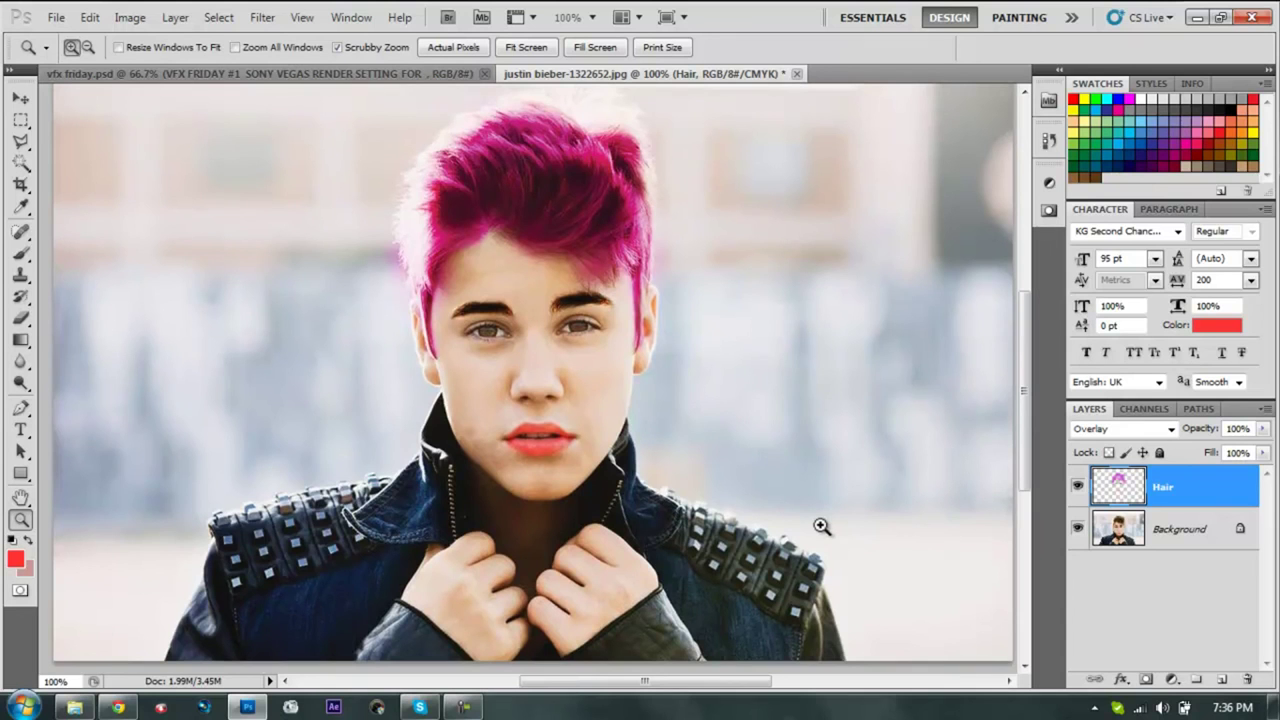
pyautogui.click(464, 707)
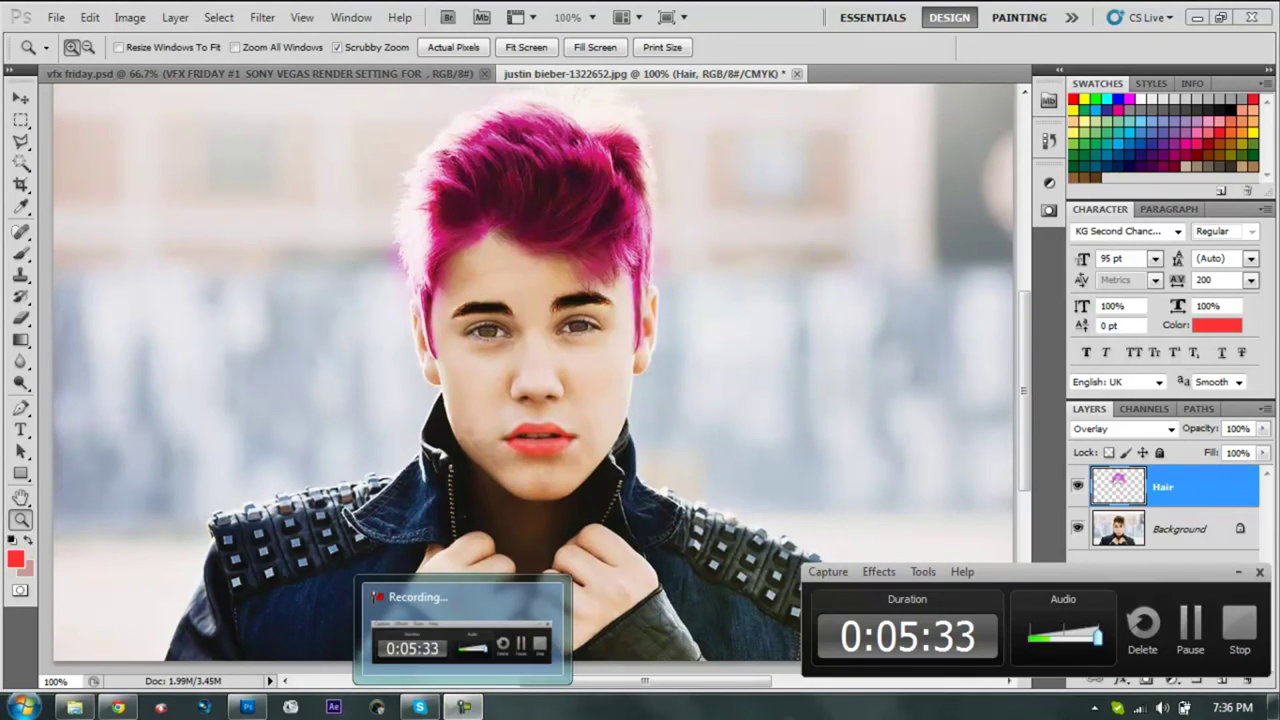